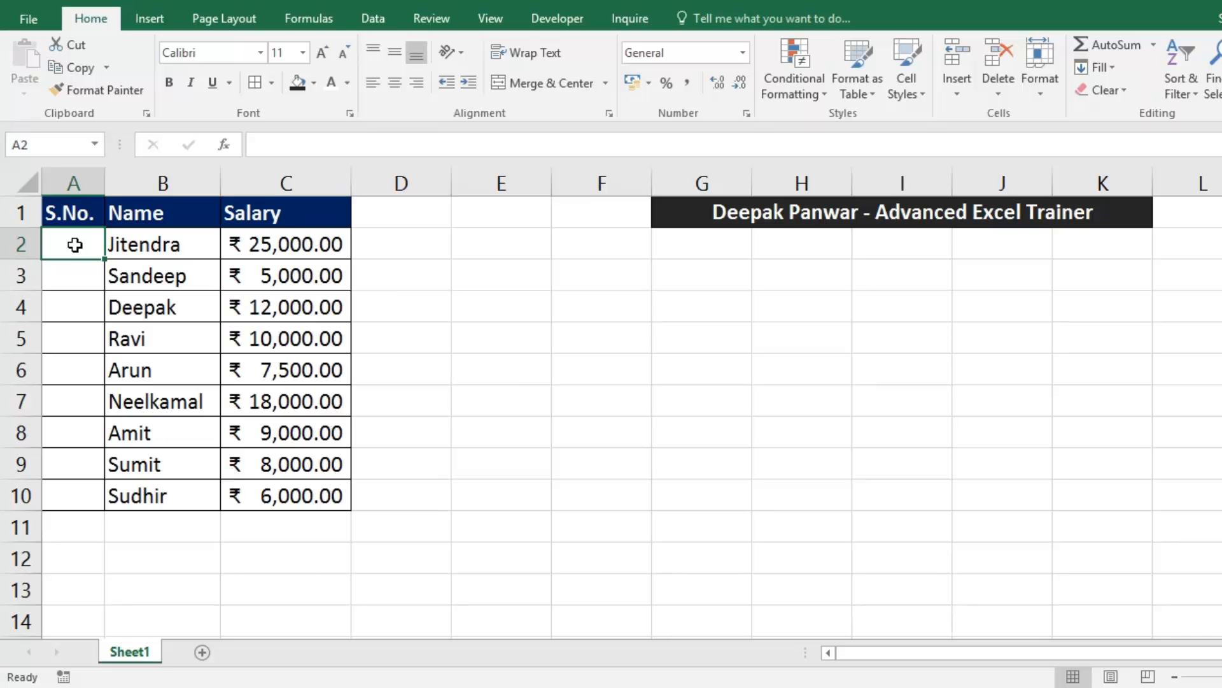
Enter the serial numbers 1 to 7 one by one in cells A2 to A8 of the S.No. column
{"action": "type", "text": "1"}
{"action": "key", "text": "Return"}
{"action": "type", "text": "2"}
{"action": "key", "text": "Return"}
{"action": "type", "text": "3"}
{"action": "key", "text": "Return"}
{"action": "type", "text": "4"}
{"action": "key", "text": "Return"}
{"action": "type", "text": "5"}
{"action": "key", "text": "Return"}
{"action": "type", "text": "6"}
{"action": "key", "text": "Return"}
{"action": "type", "text": "7"}
{"action": "key", "text": "Return"}
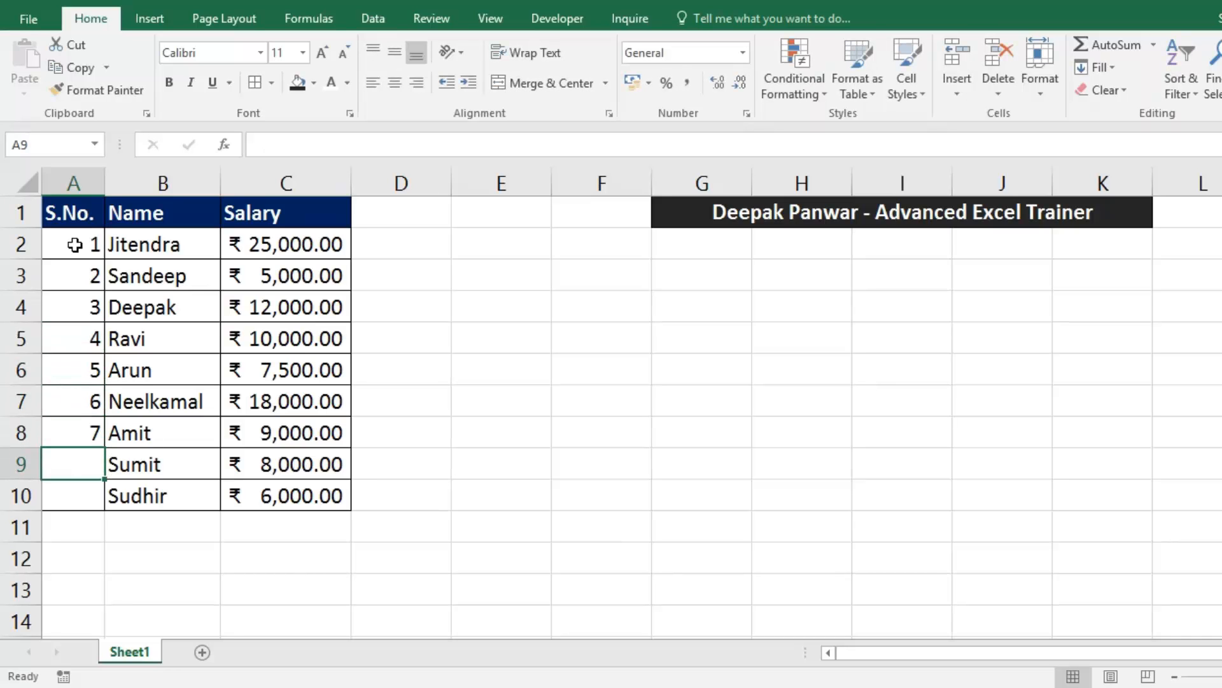
Clear the serial numbers from cells A2 to A8
{"action": "left_click", "coordinate": [74, 250]}
{"action": "left_click_drag", "start_coordinate": [74, 265], "coordinate": [97, 434]}
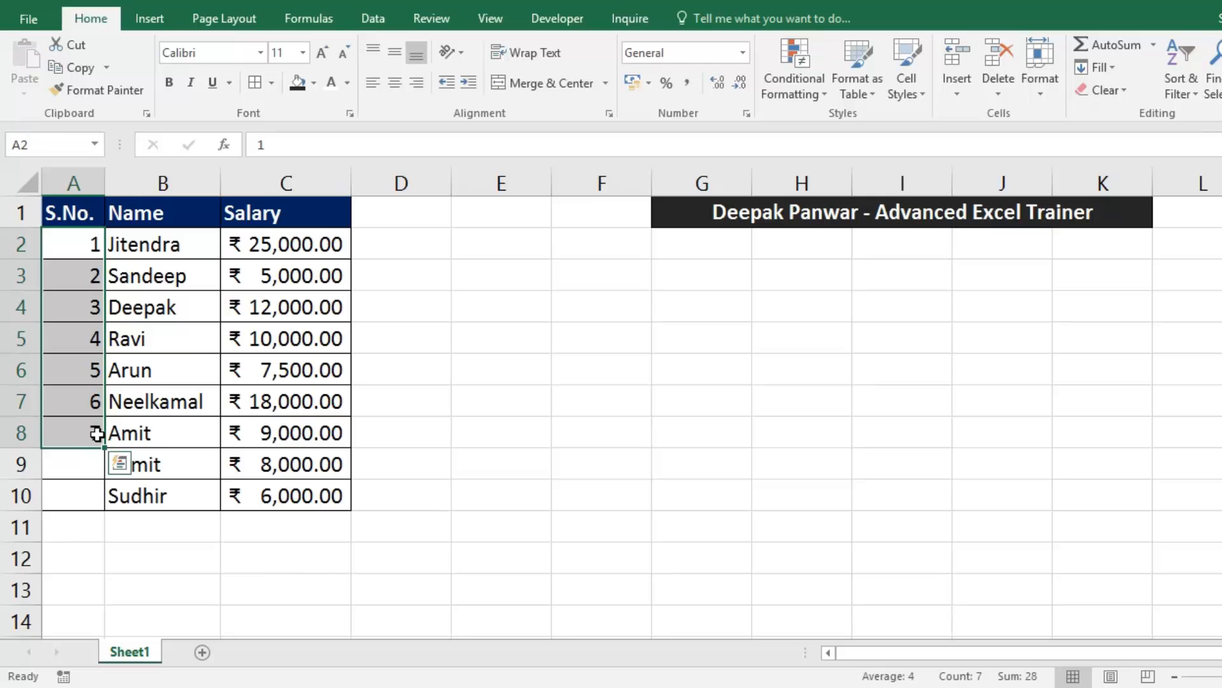
{"action": "key", "text": "Delete"}
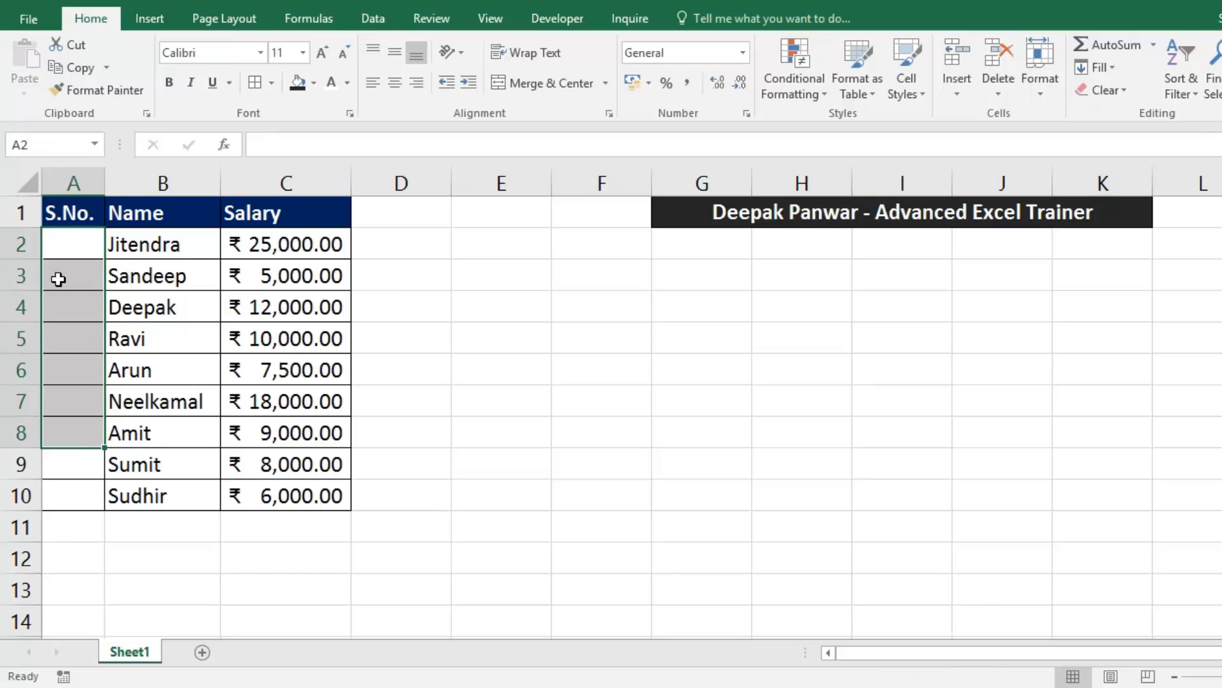
Enter 1 as the first serial number in cell A2
{"action": "left_click", "coordinate": [64, 240]}
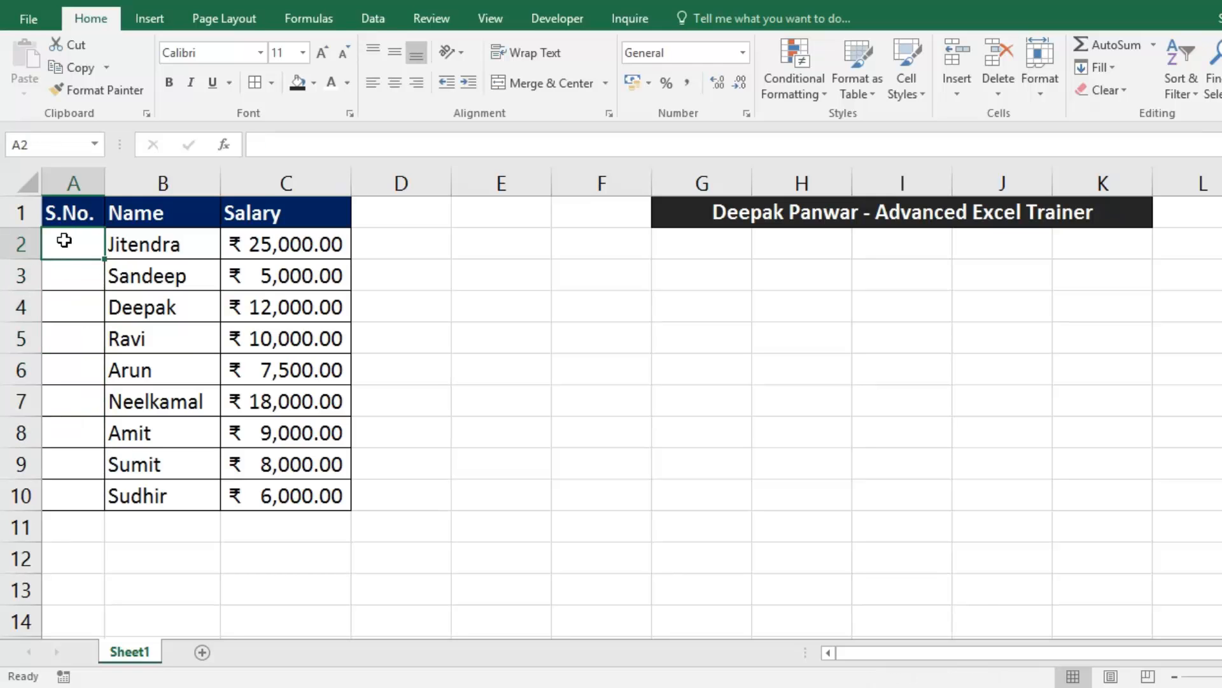
{"action": "type", "text": "1"}
{"action": "key", "text": "Return"}
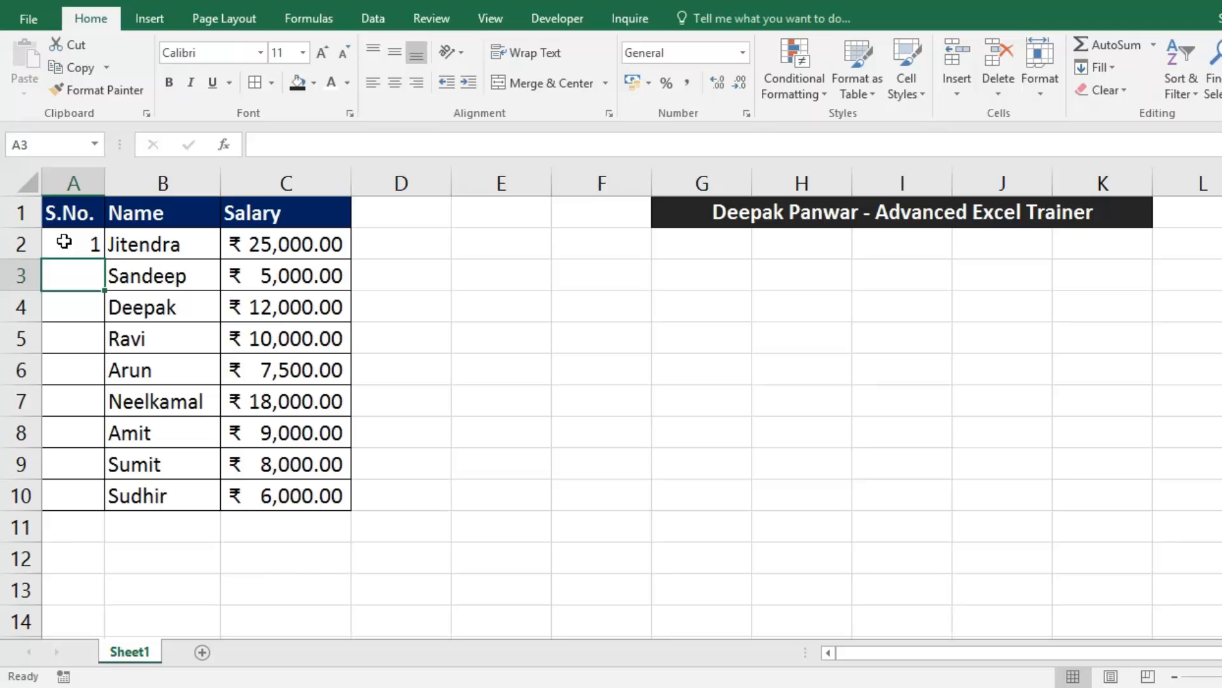
Enter the formula =A2+1 in cell A3 and fill it down to A10
{"action": "type", "text": "="}
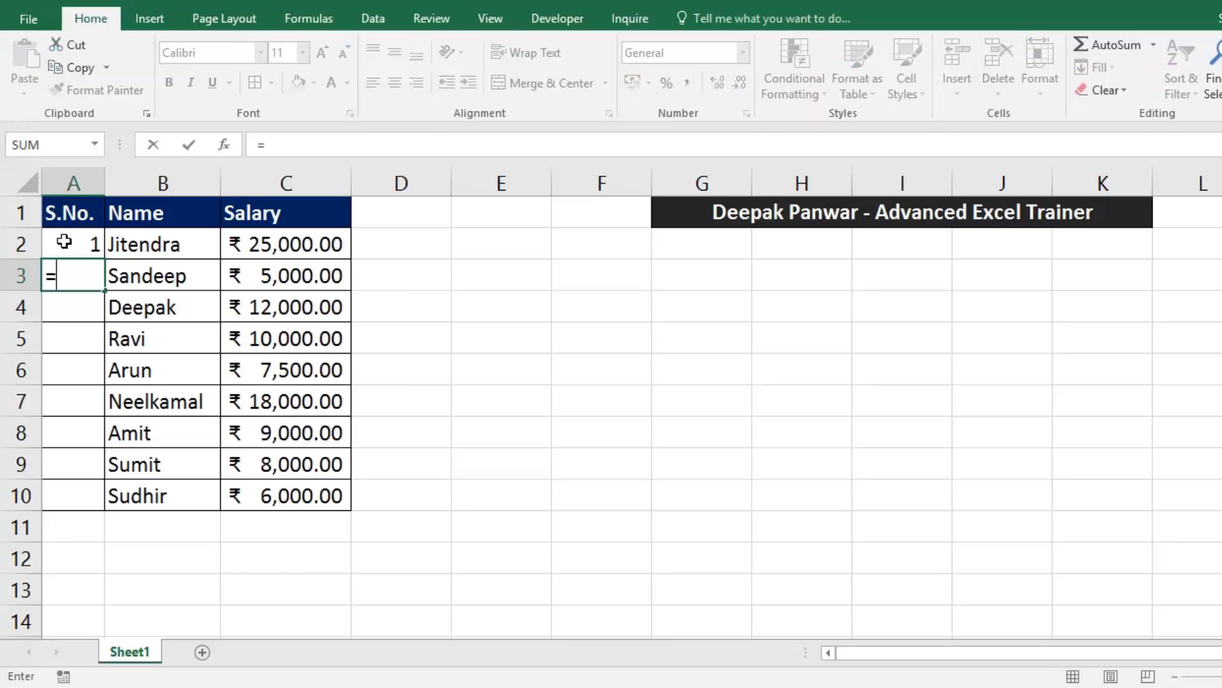
{"action": "left_click", "coordinate": [64, 242]}
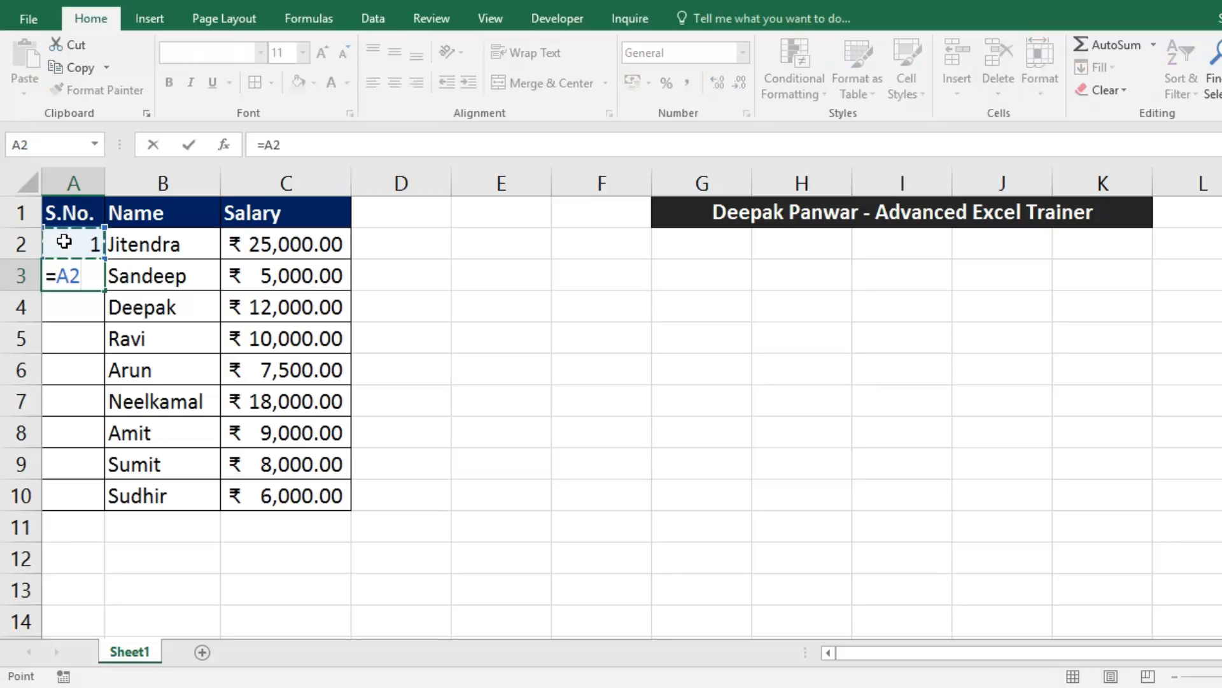
{"action": "type", "text": "+1"}
{"action": "key", "text": "Return"}
{"action": "left_click", "coordinate": [89, 275]}
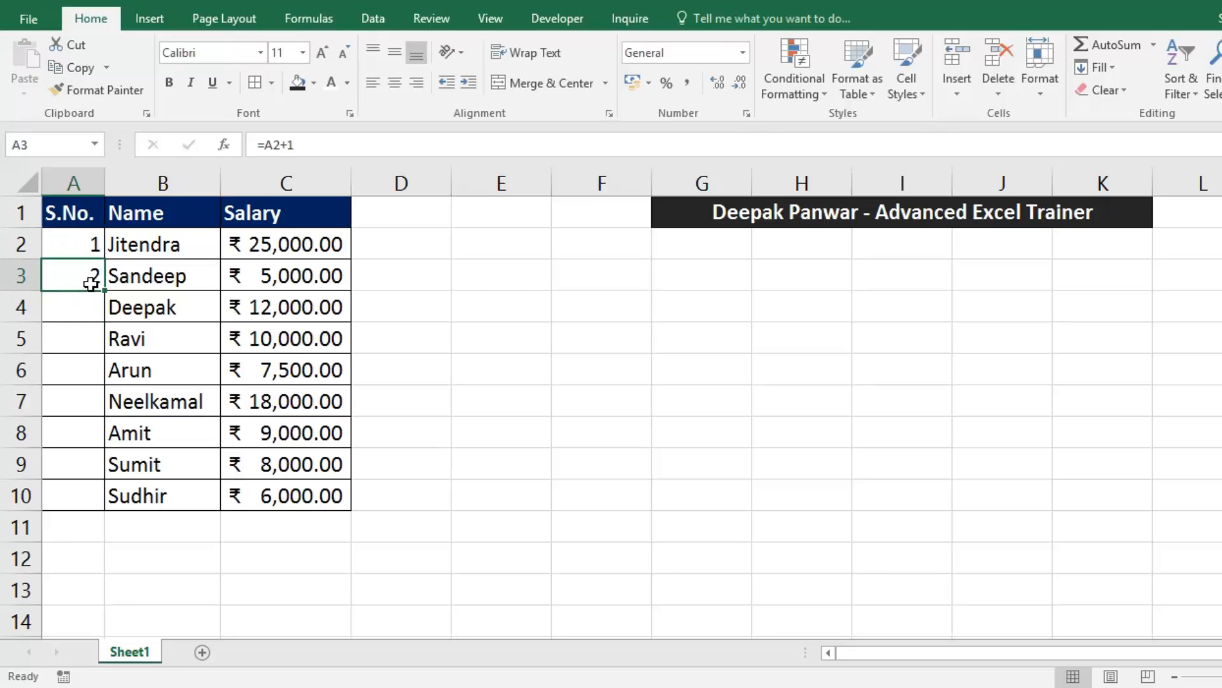
{"action": "double_click", "coordinate": [103, 290]}
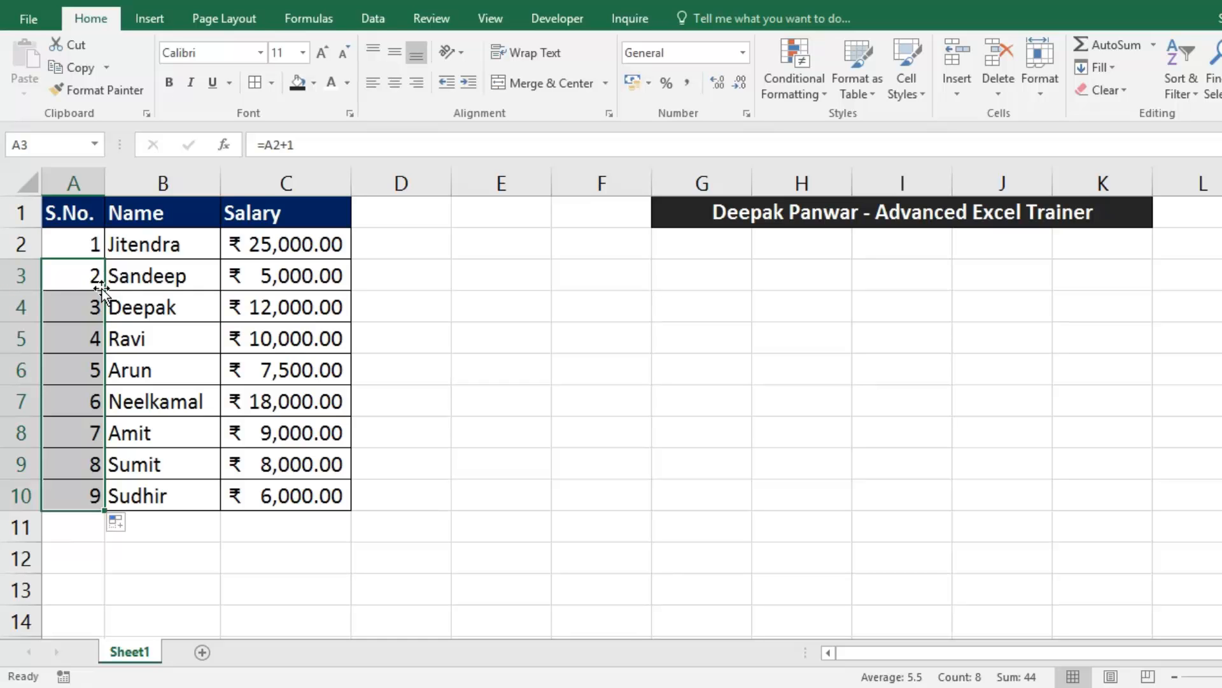
Clear cells A3 to A10 and try filling a 1 to 9 series down from A2, undoing the fill
{"action": "key", "text": "Delete"}
{"action": "left_click", "coordinate": [88, 239]}
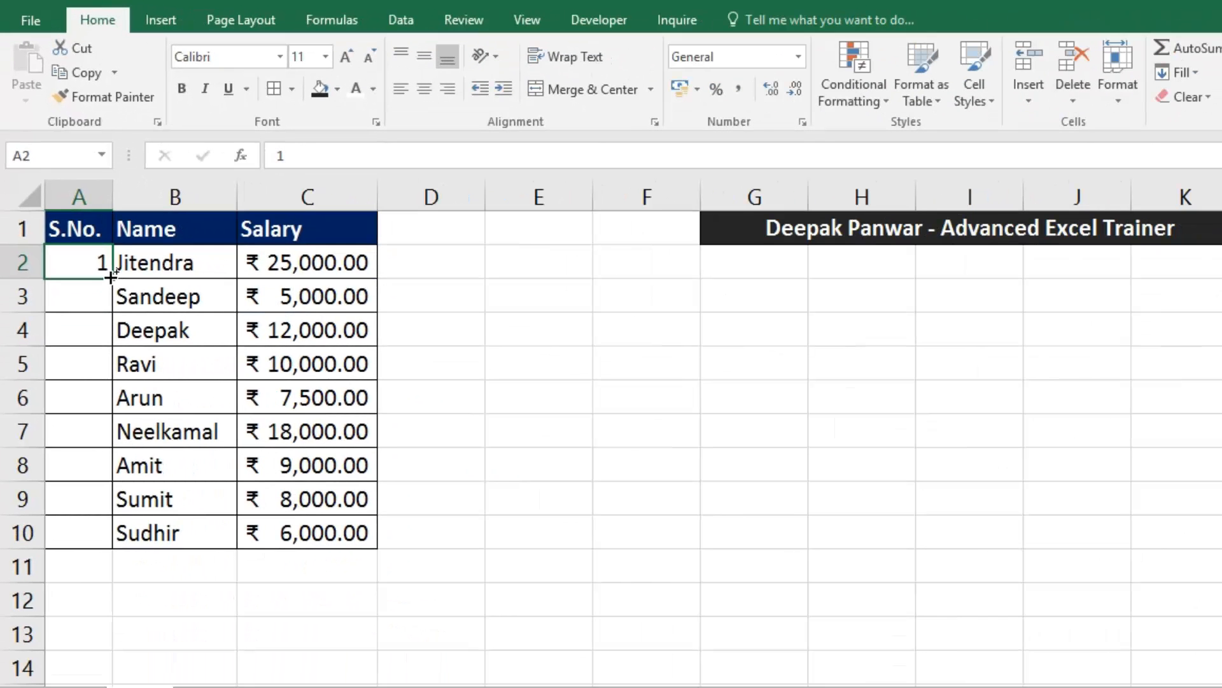
{"action": "left_click_drag", "start_coordinate": [111, 277], "coordinate": [105, 539]}
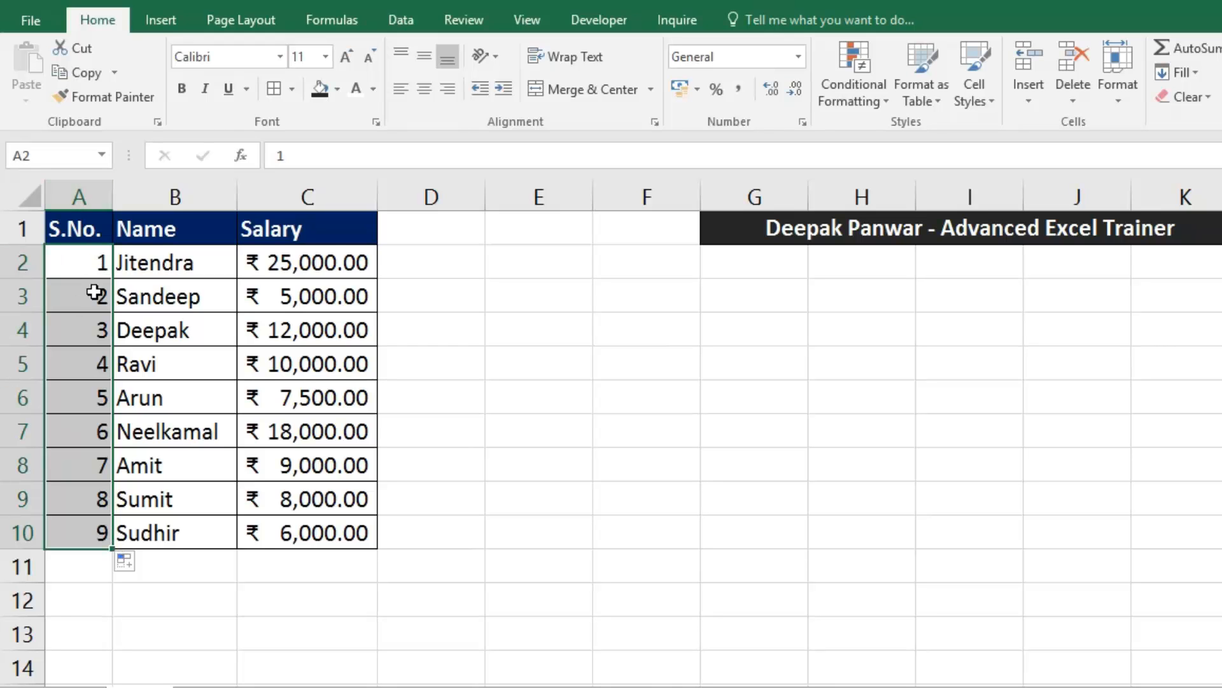
{"action": "key", "text": "ctrl+z"}
Try moving the 1 from A2 to A4 and copying it down to A10, undoing back to the serial number formulas
{"action": "left_click_drag", "start_coordinate": [102, 276], "coordinate": [112, 324]}
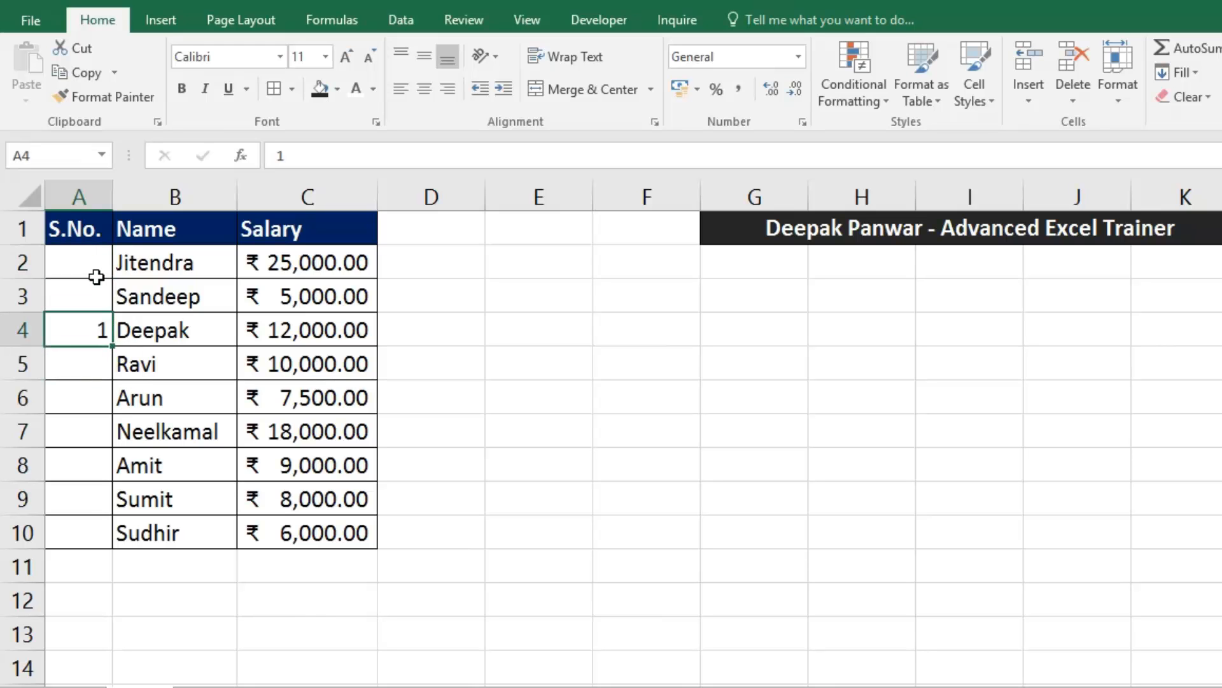
{"action": "key", "text": "ctrl+z"}
{"action": "left_click_drag", "start_coordinate": [112, 278], "coordinate": [93, 542]}
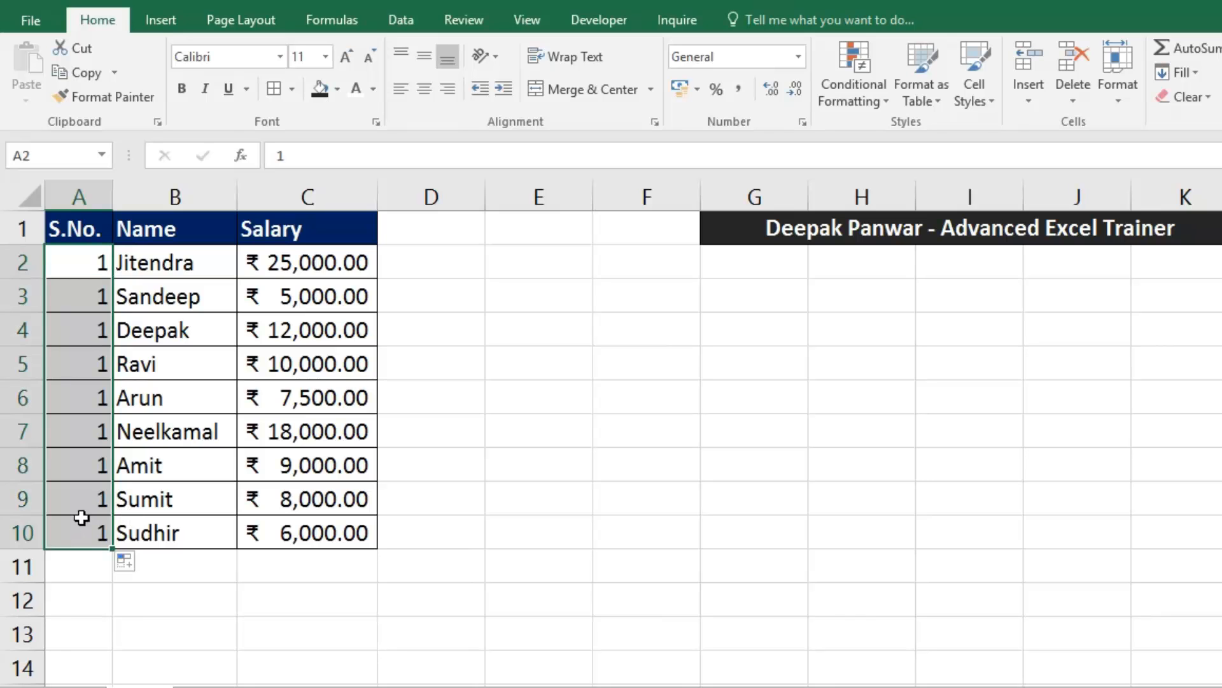
{"action": "key", "text": "ctrl+z"}
{"action": "left_click", "coordinate": [184, 267]}
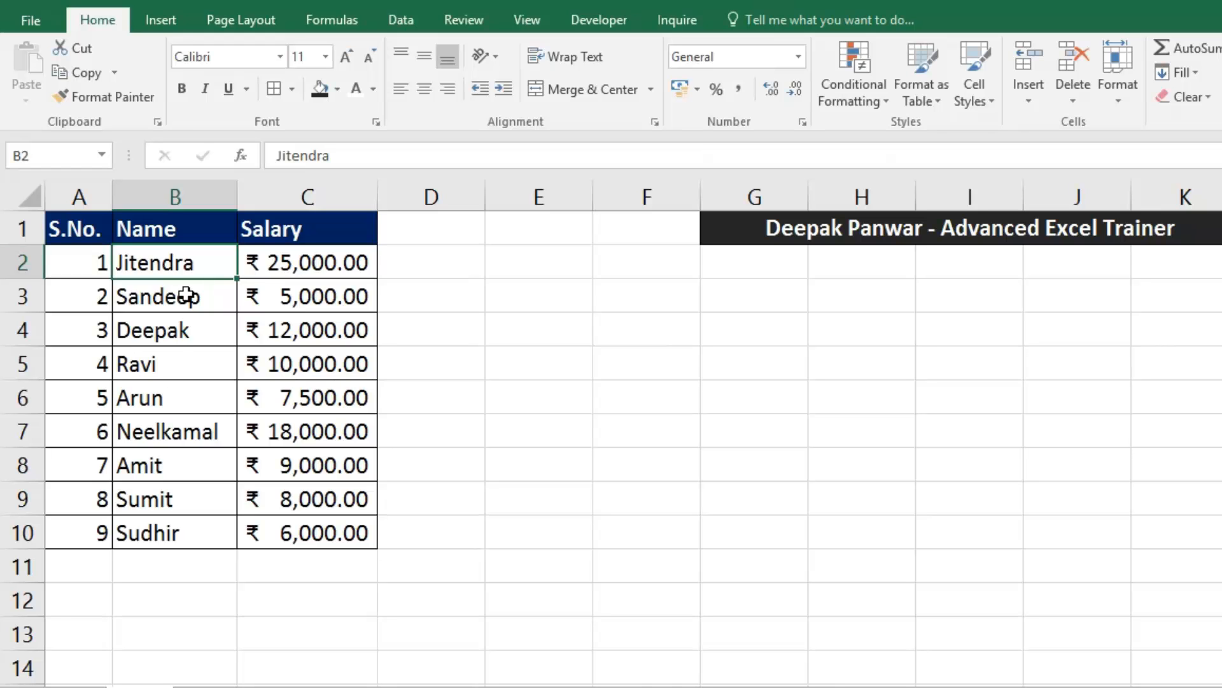
{"action": "left_click", "coordinate": [181, 360]}
{"action": "left_click", "coordinate": [85, 258]}
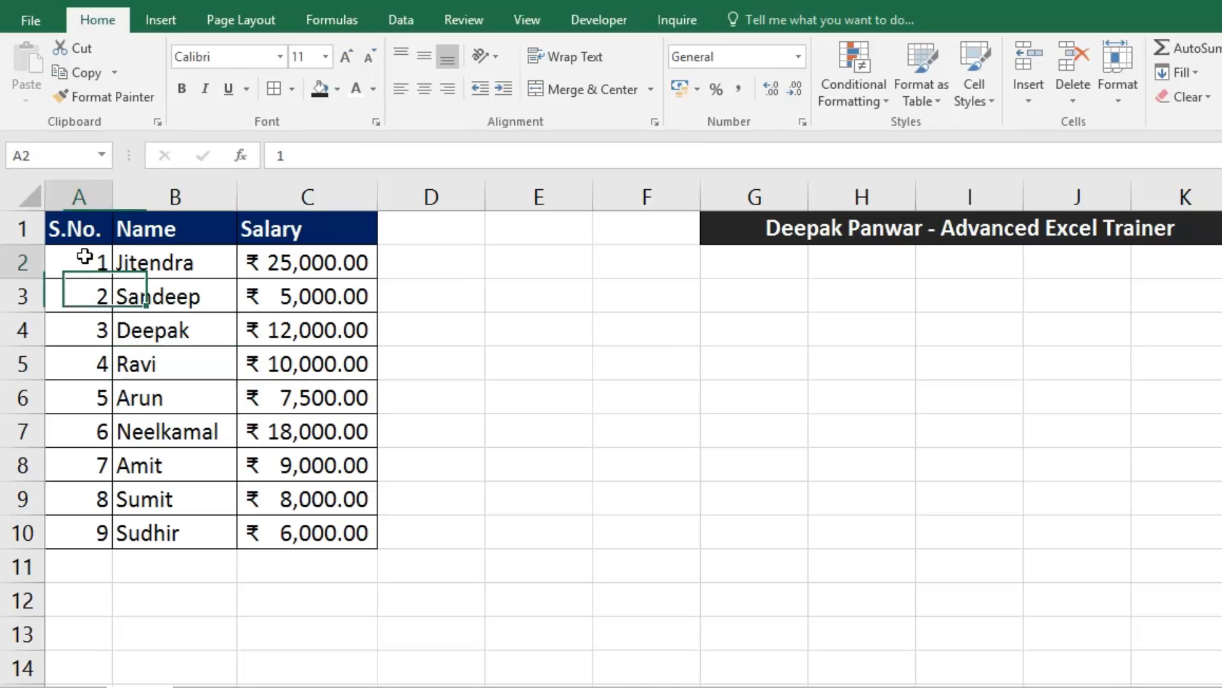
{"action": "left_click", "coordinate": [191, 237]}
{"action": "left_click", "coordinate": [350, 259]}
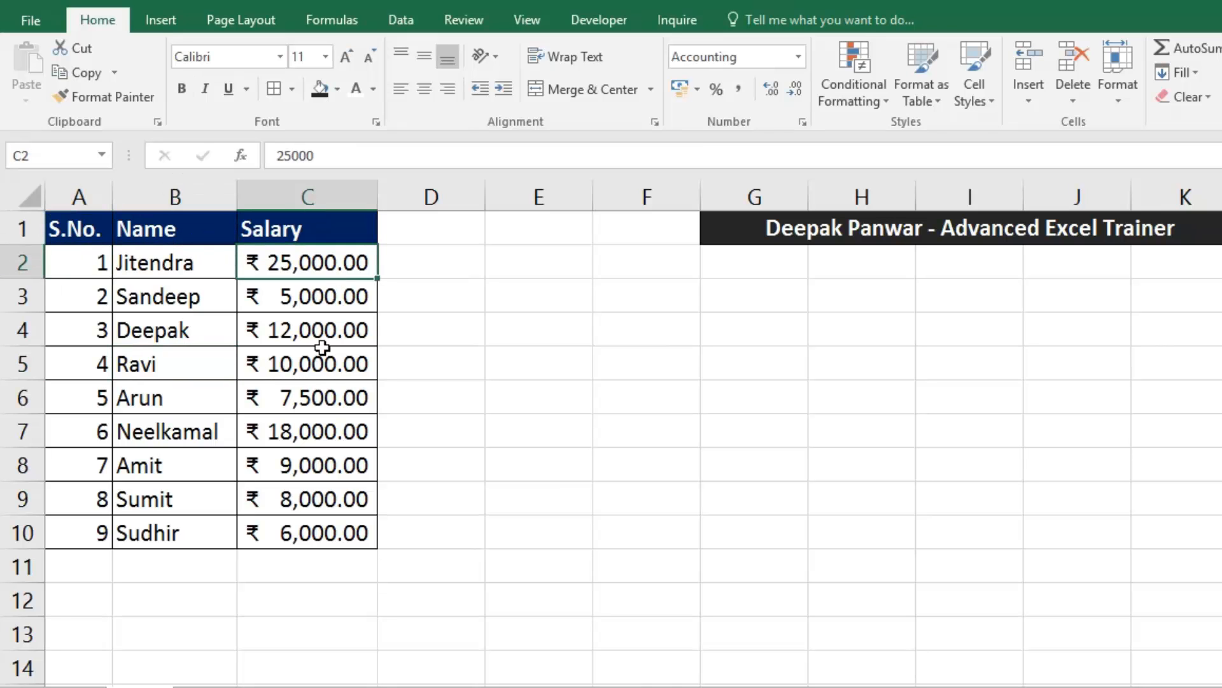
{"action": "left_click", "coordinate": [320, 384]}
{"action": "left_click", "coordinate": [160, 460]}
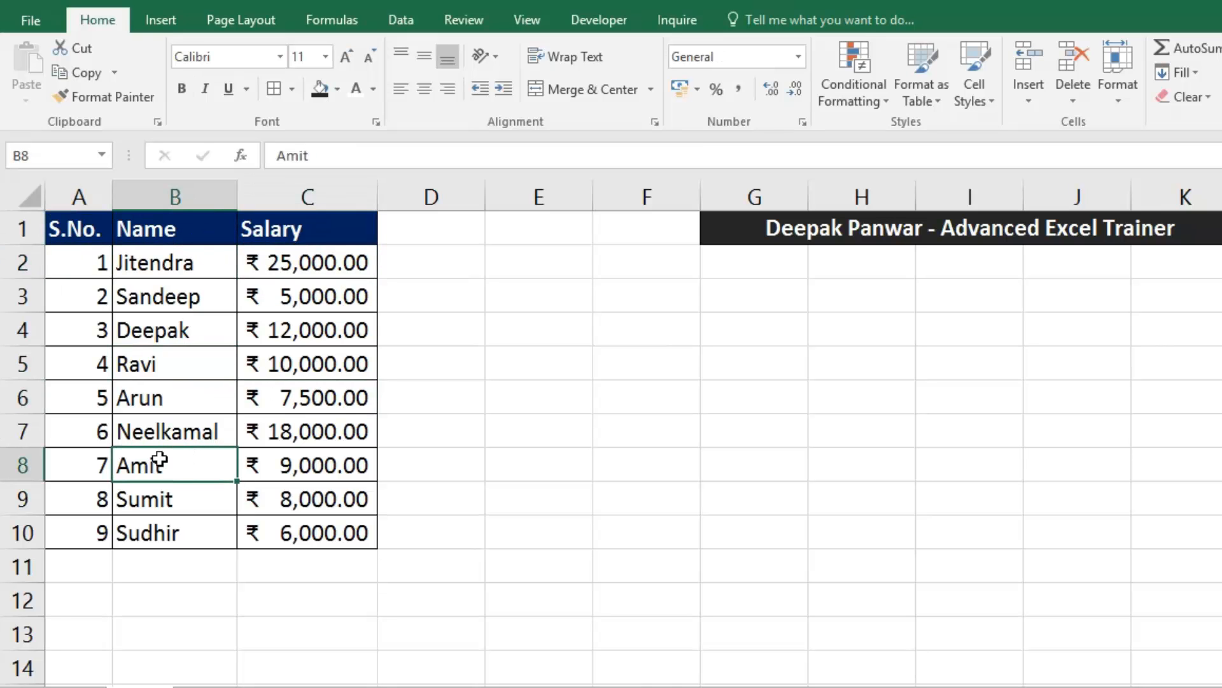
Select the whole data table around cell A4 and extend the selection to the entire worksheet
{"action": "left_click", "coordinate": [86, 327]}
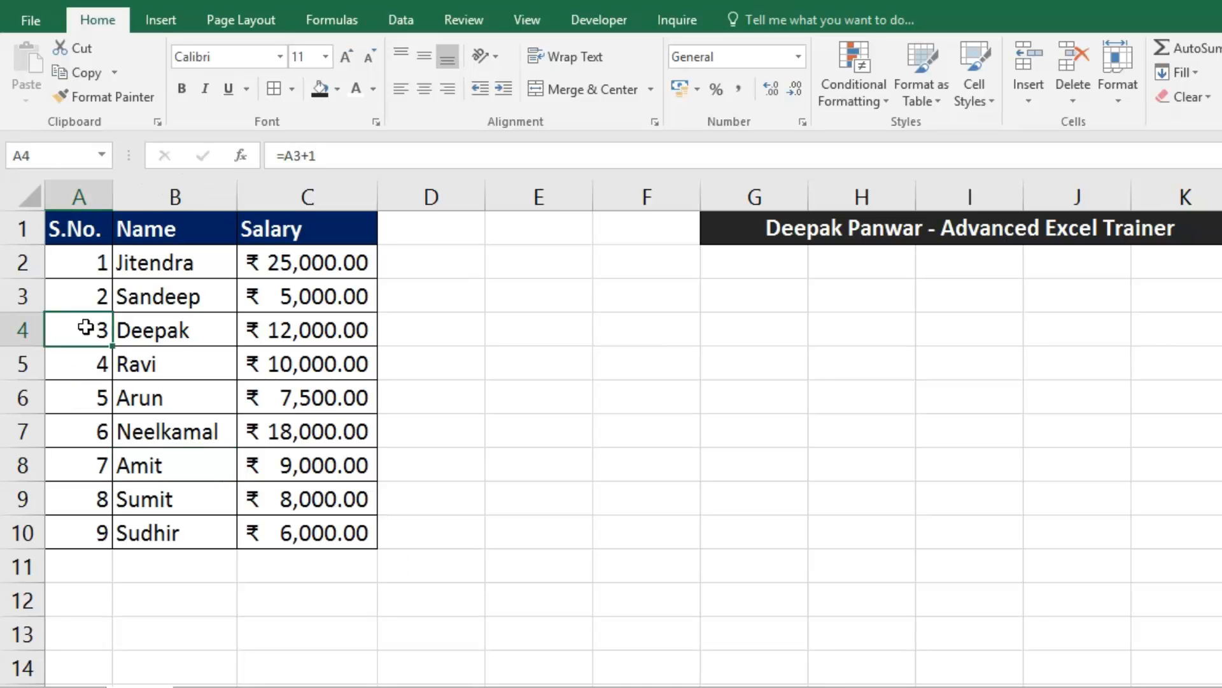
{"action": "key", "text": "ctrl+a"}
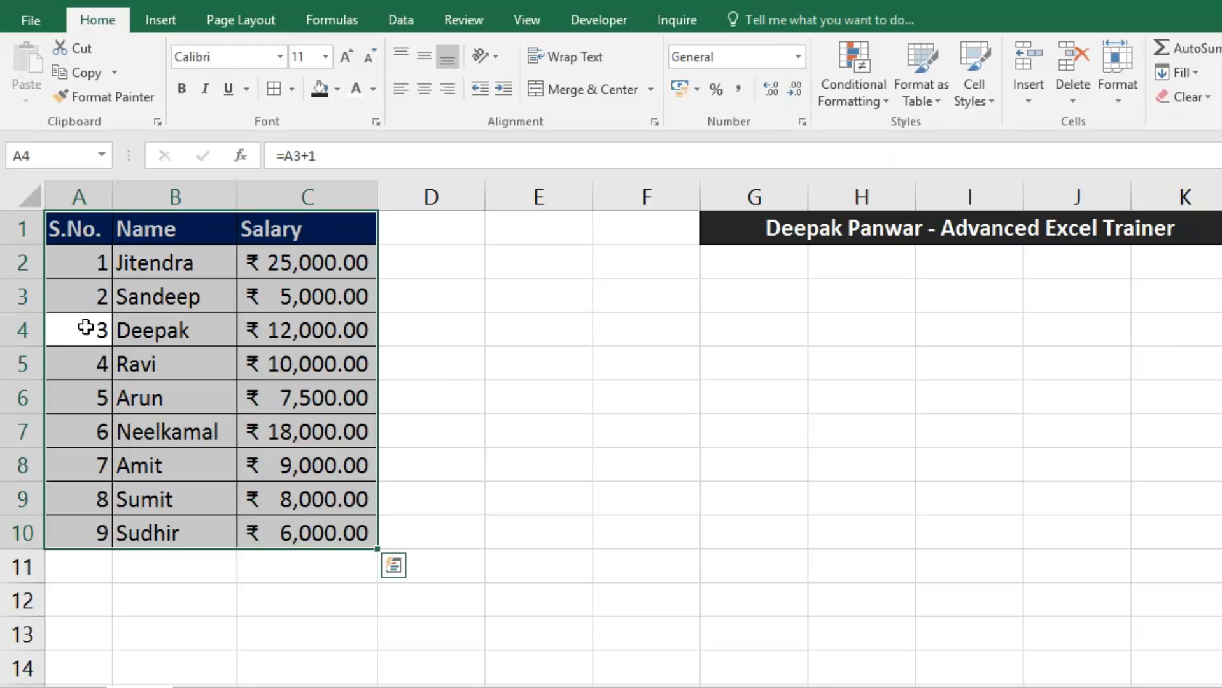
{"action": "key", "text": "ctrl+a"}
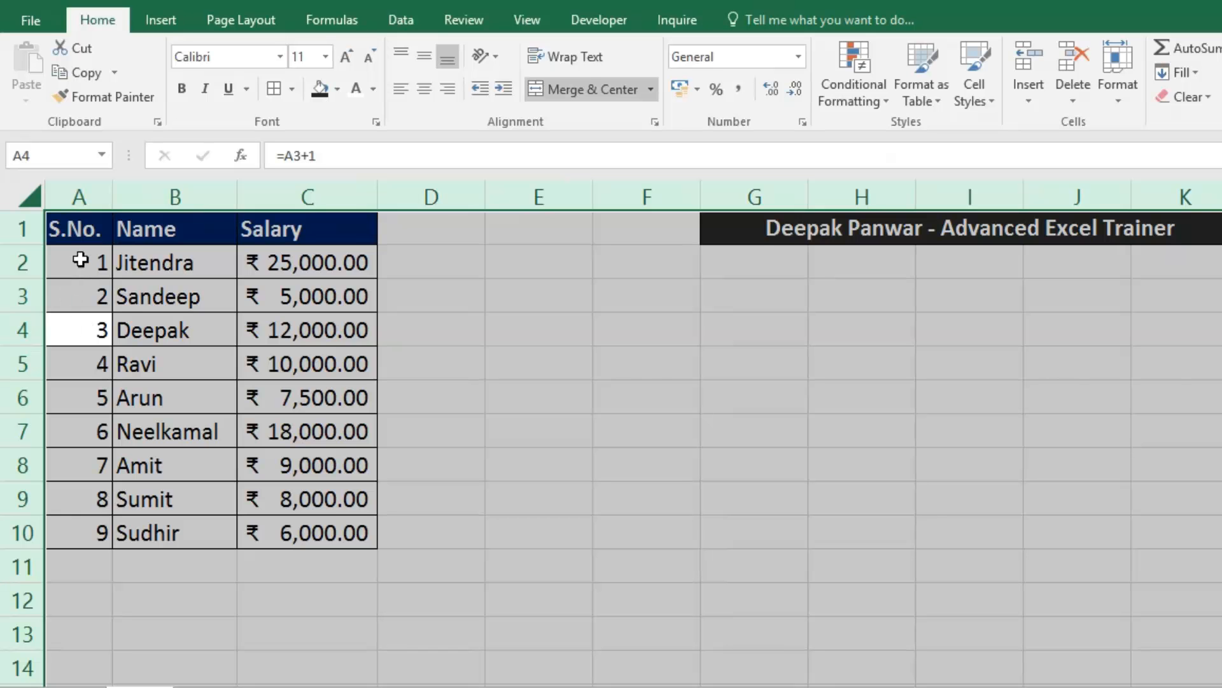
Select the range A1:C10, from the S.No. header to the last salary
{"action": "left_click", "coordinate": [83, 235]}
{"action": "left_click_drag", "start_coordinate": [88, 240], "coordinate": [278, 534]}
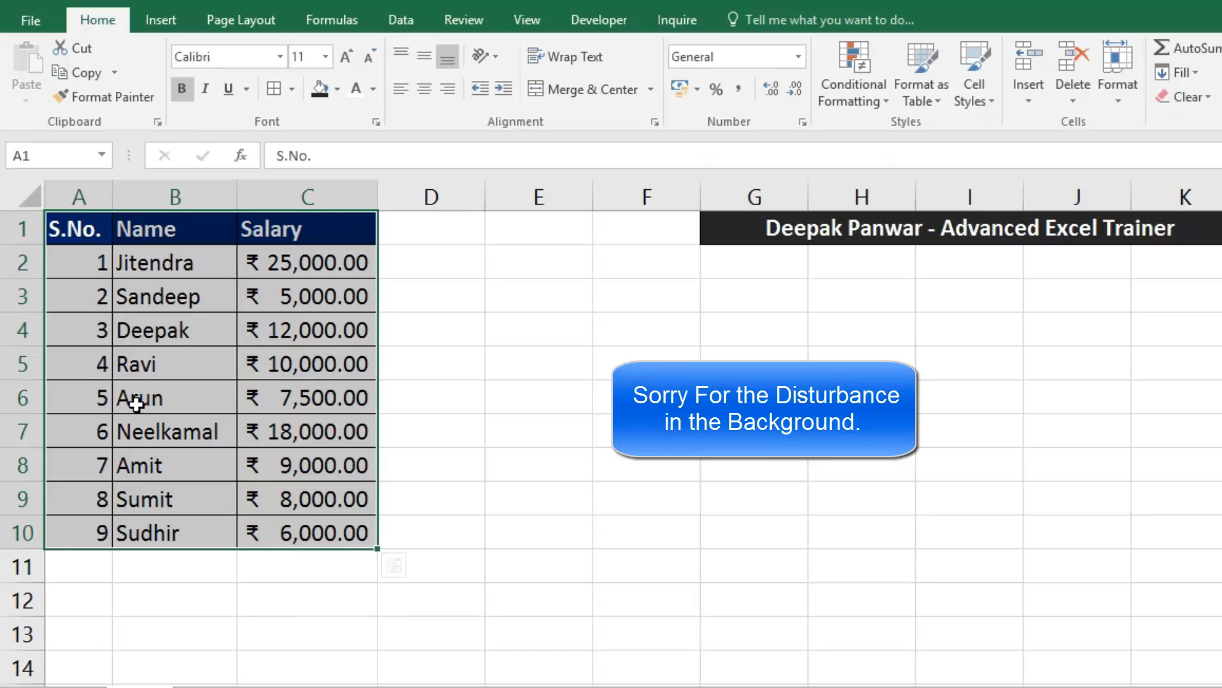
{"action": "left_click", "coordinate": [86, 358]}
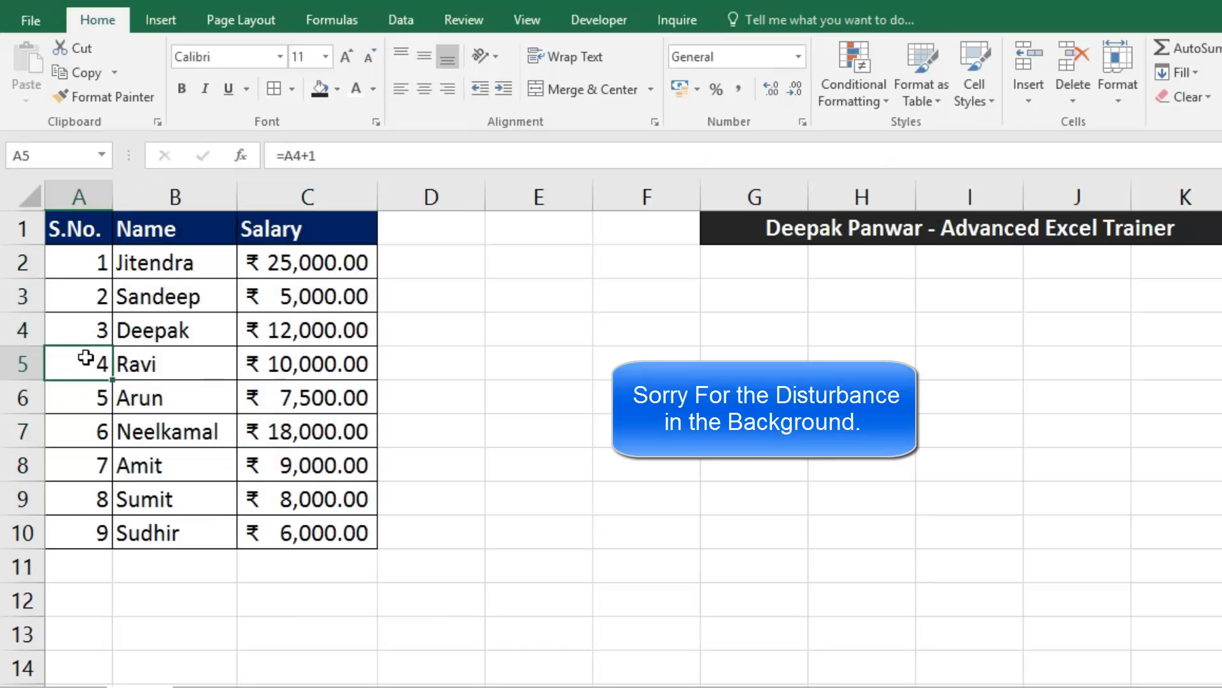
Select the whole data table starting from cell B2
{"action": "left_click", "coordinate": [268, 400]}
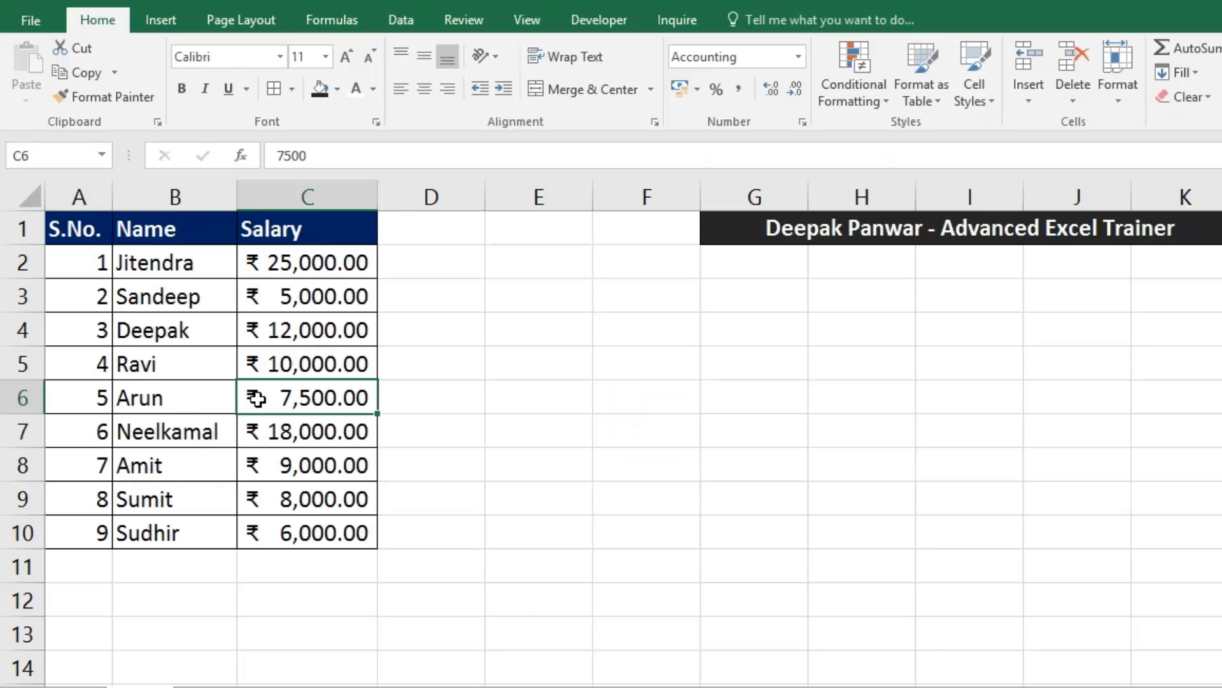
{"action": "left_click", "coordinate": [142, 465]}
{"action": "left_click", "coordinate": [156, 262]}
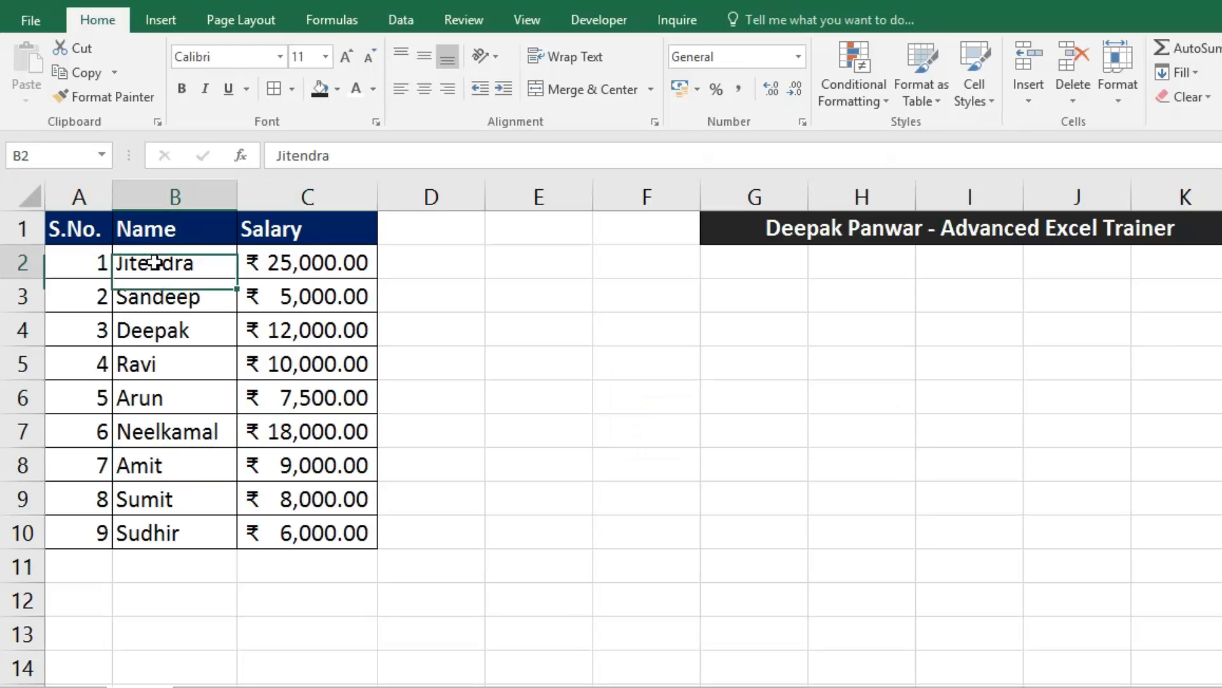
{"action": "key", "text": "ctrl+a"}
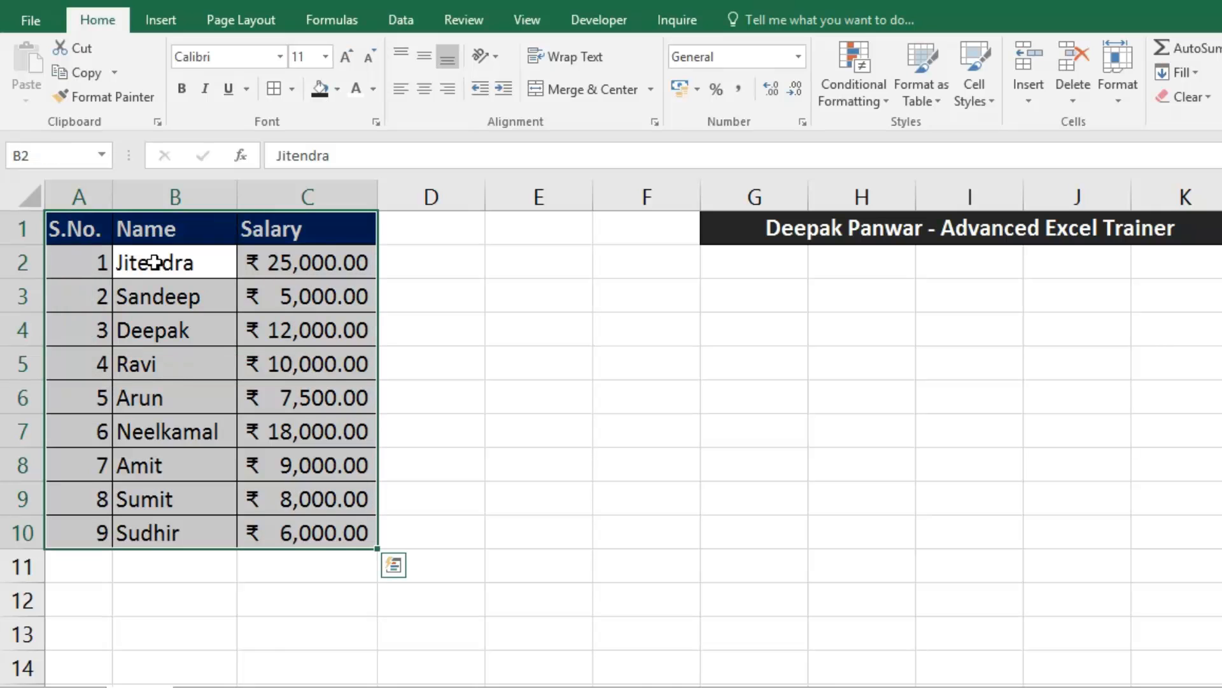
Make the serial numbers in cells A2 to A10 bold
{"action": "left_click", "coordinate": [87, 296]}
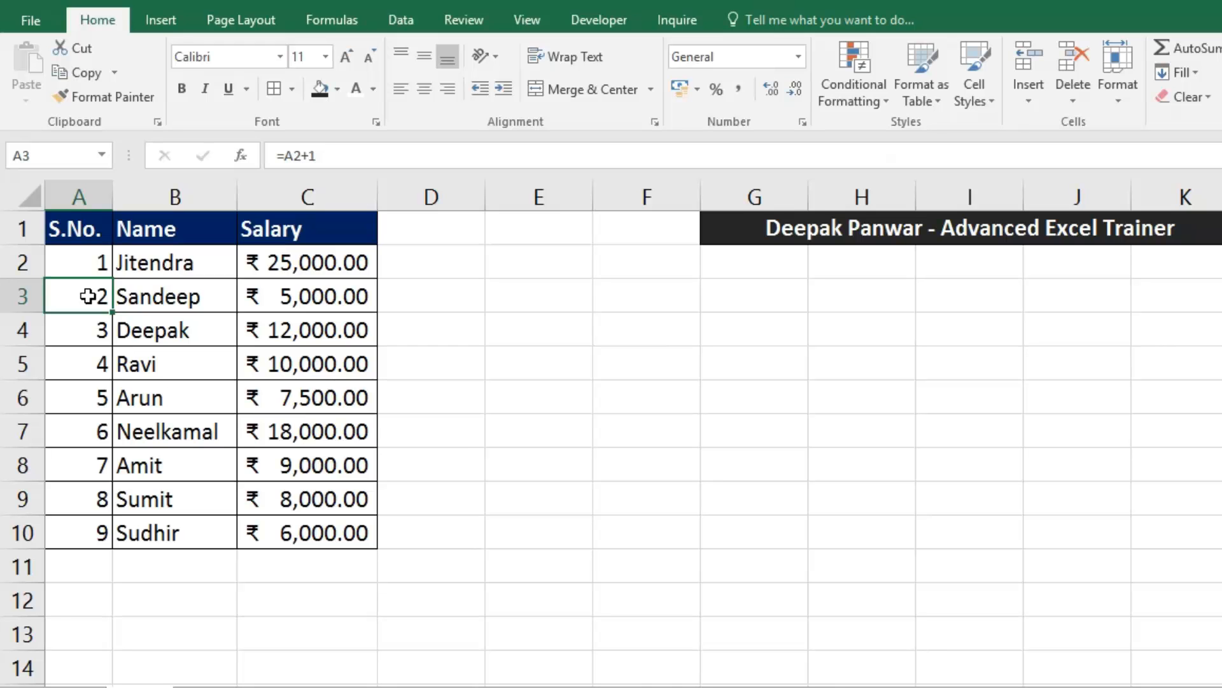
{"action": "left_click_drag", "start_coordinate": [90, 261], "coordinate": [82, 535]}
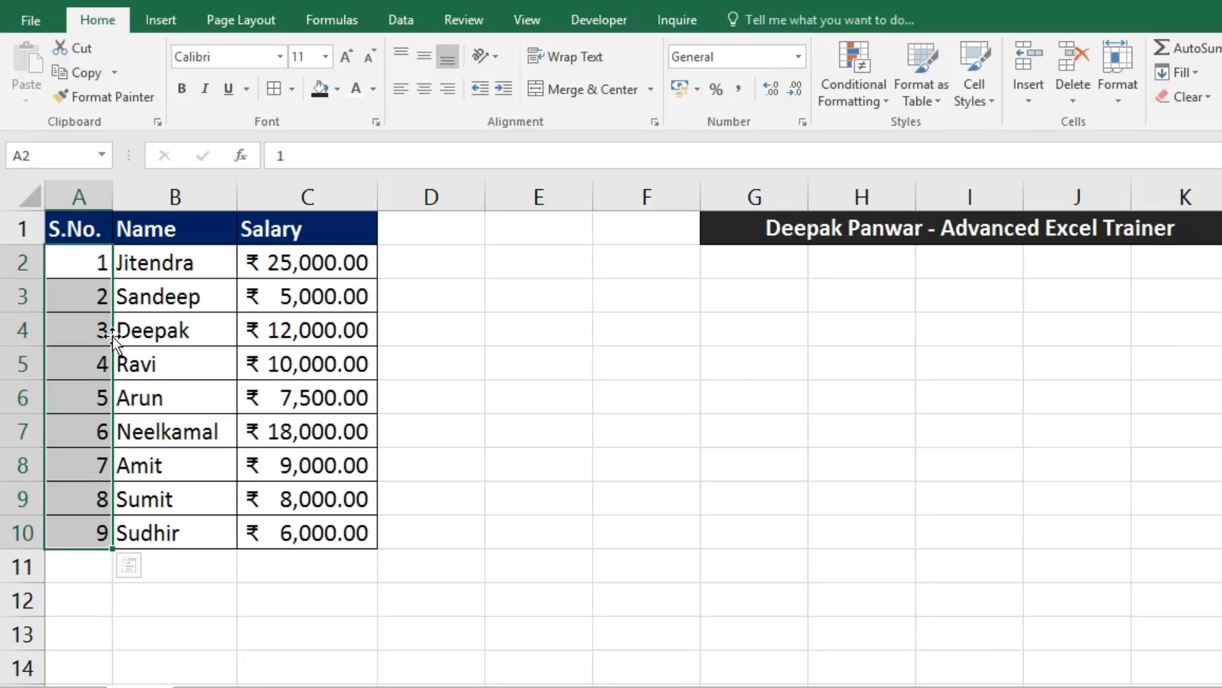
{"action": "key", "text": "ctrl+b"}
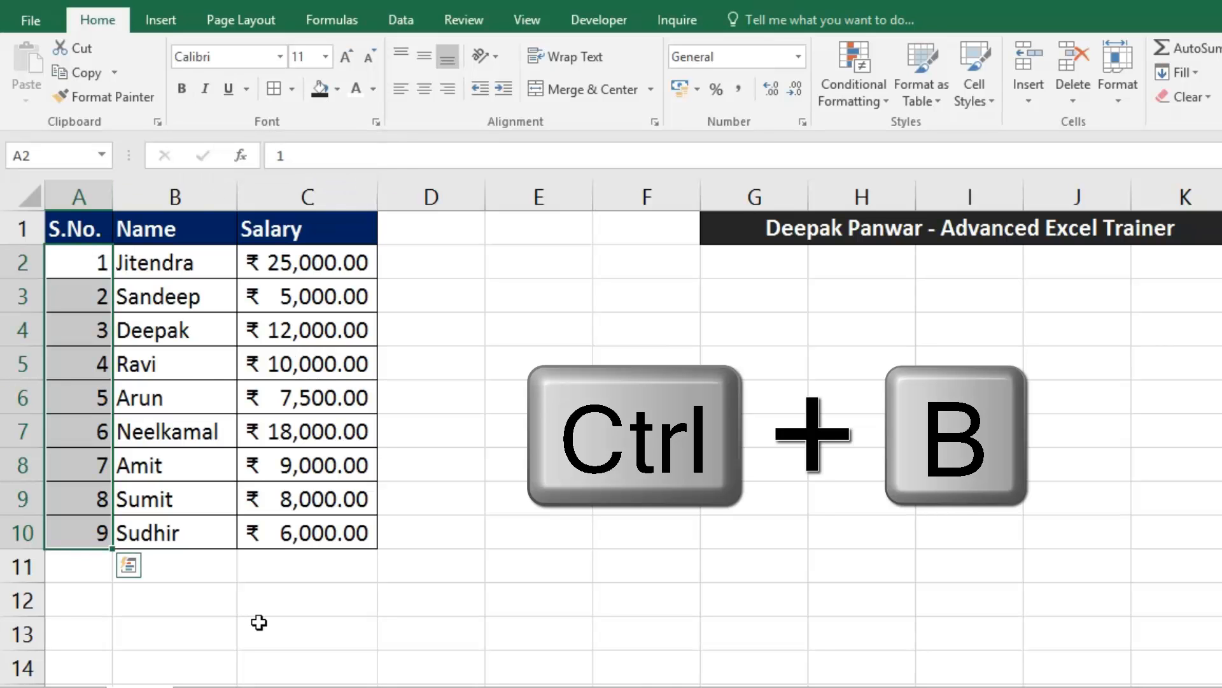
{"action": "key", "text": "ctrl+b"}
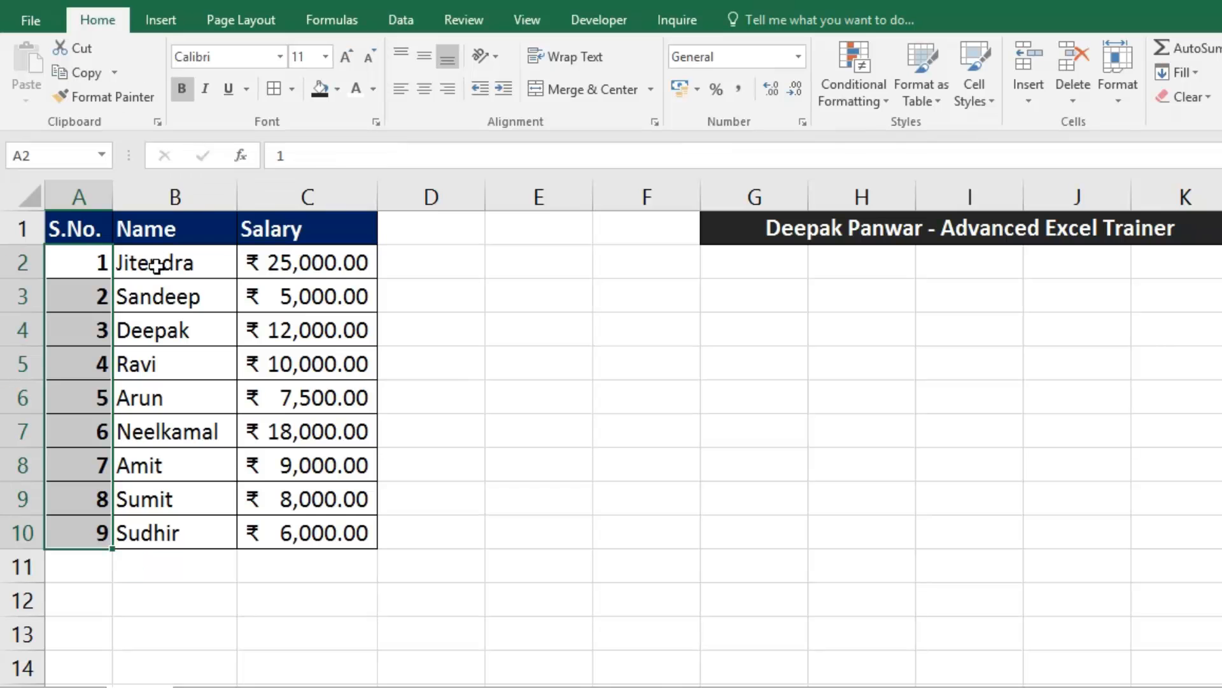
Copy the table in A1:C10 and paste it below the original, starting at cell A12
{"action": "left_click", "coordinate": [157, 255]}
{"action": "left_click_drag", "start_coordinate": [159, 248], "coordinate": [184, 366]}
{"action": "left_click_drag", "start_coordinate": [97, 215], "coordinate": [324, 534]}
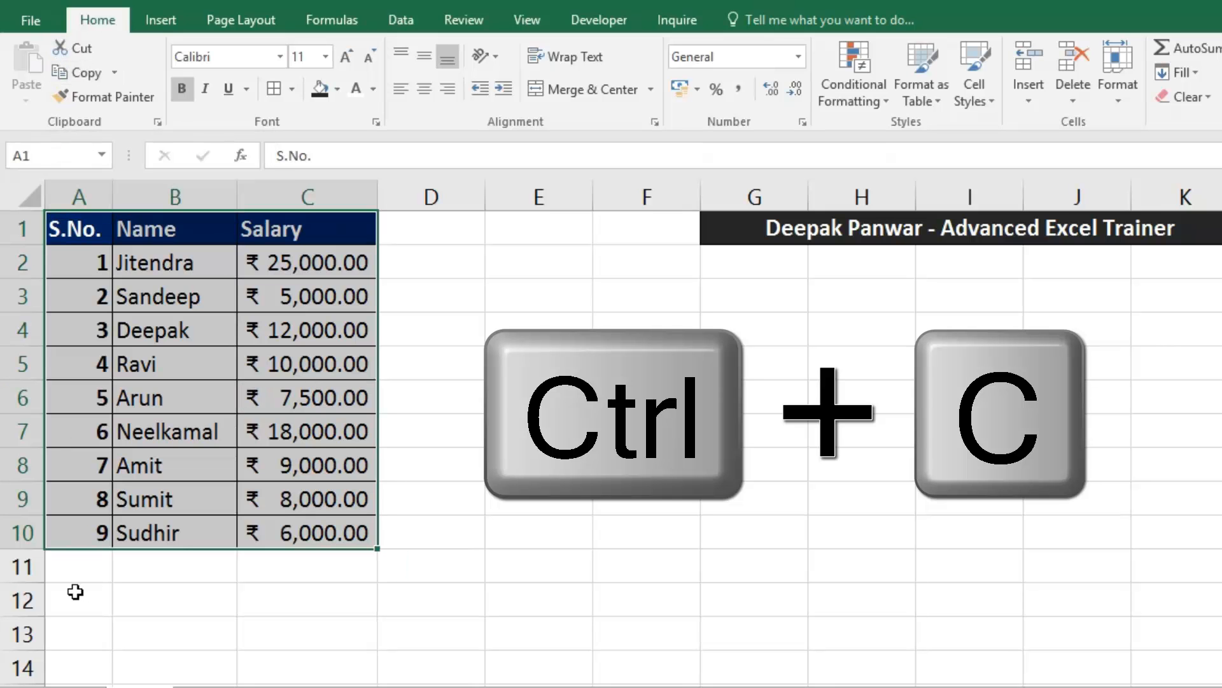
{"action": "key", "text": "ctrl+c"}
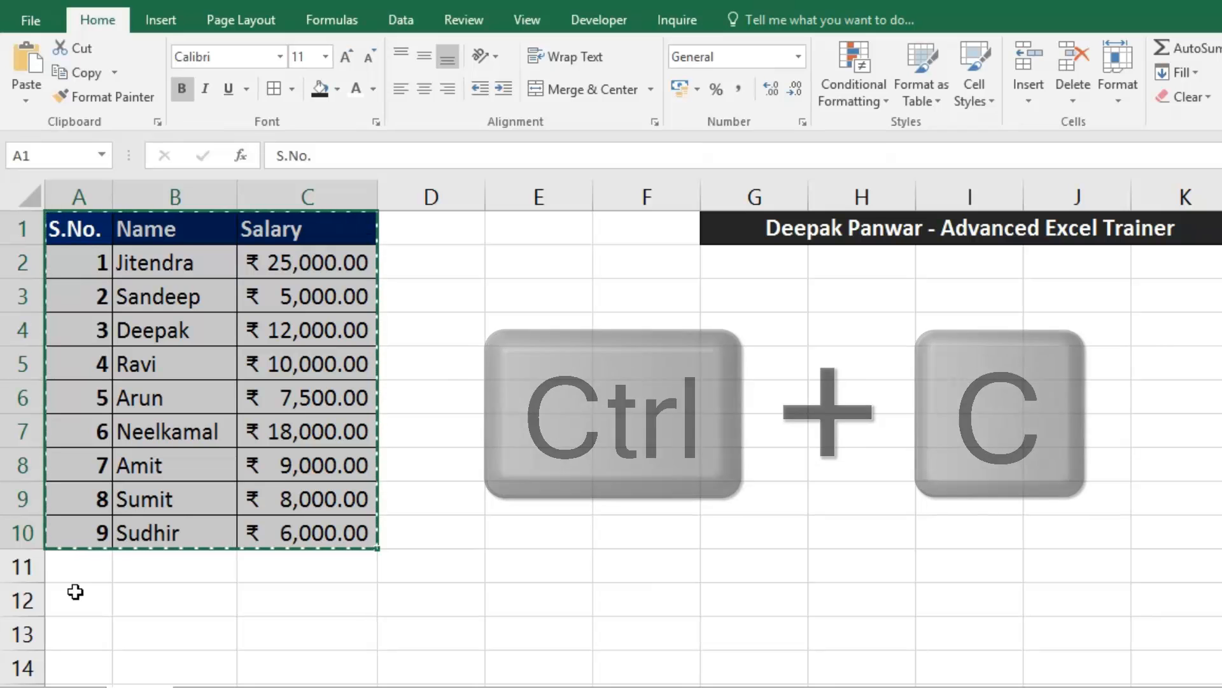
{"action": "scroll", "coordinate": [431, 480], "scroll_direction": "down", "scroll_amount": 1}
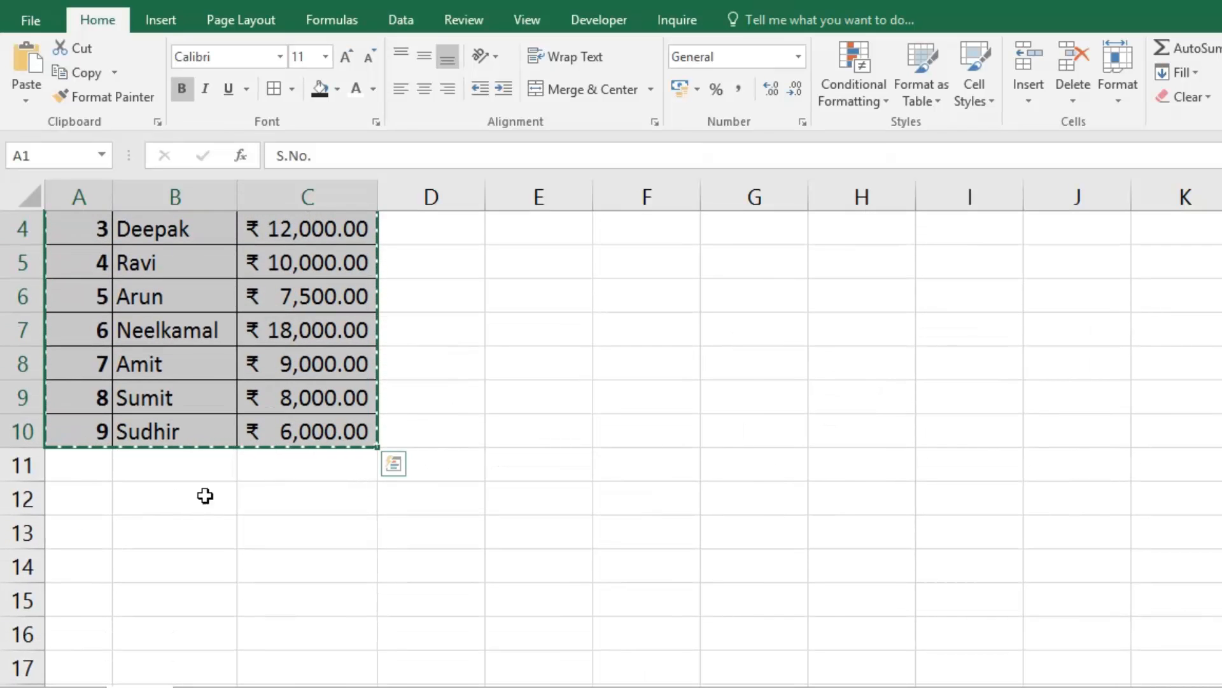
{"action": "left_click", "coordinate": [74, 496]}
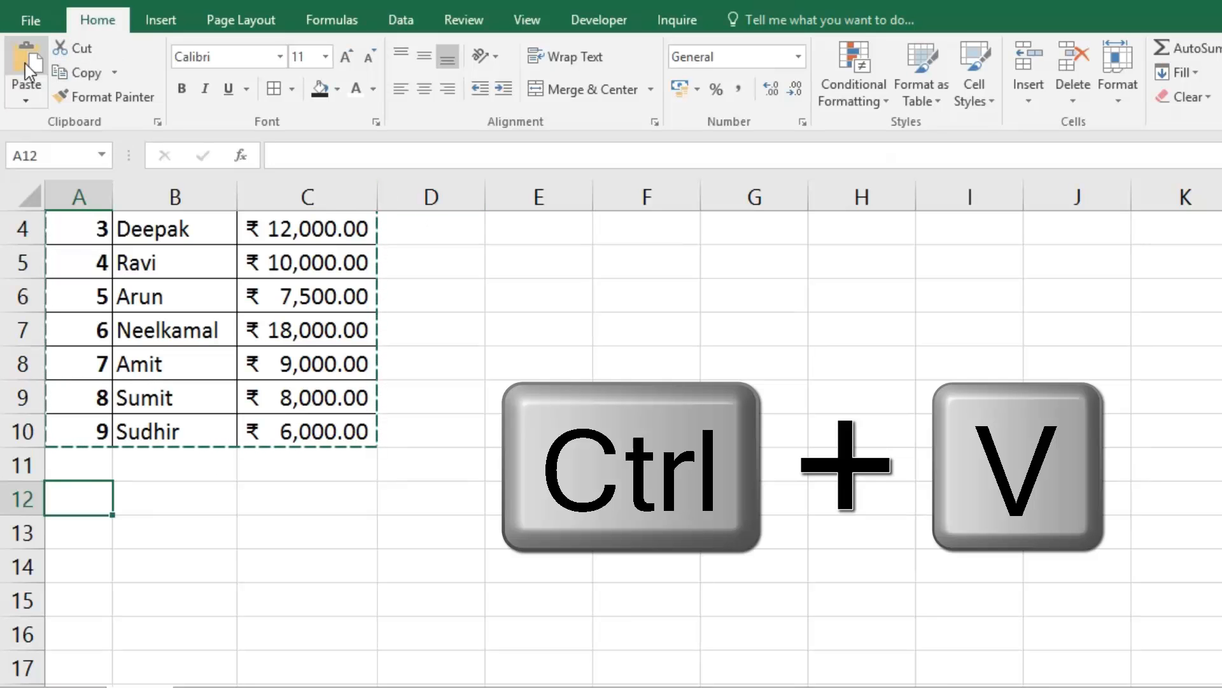
{"action": "key", "text": "ctrl+v"}
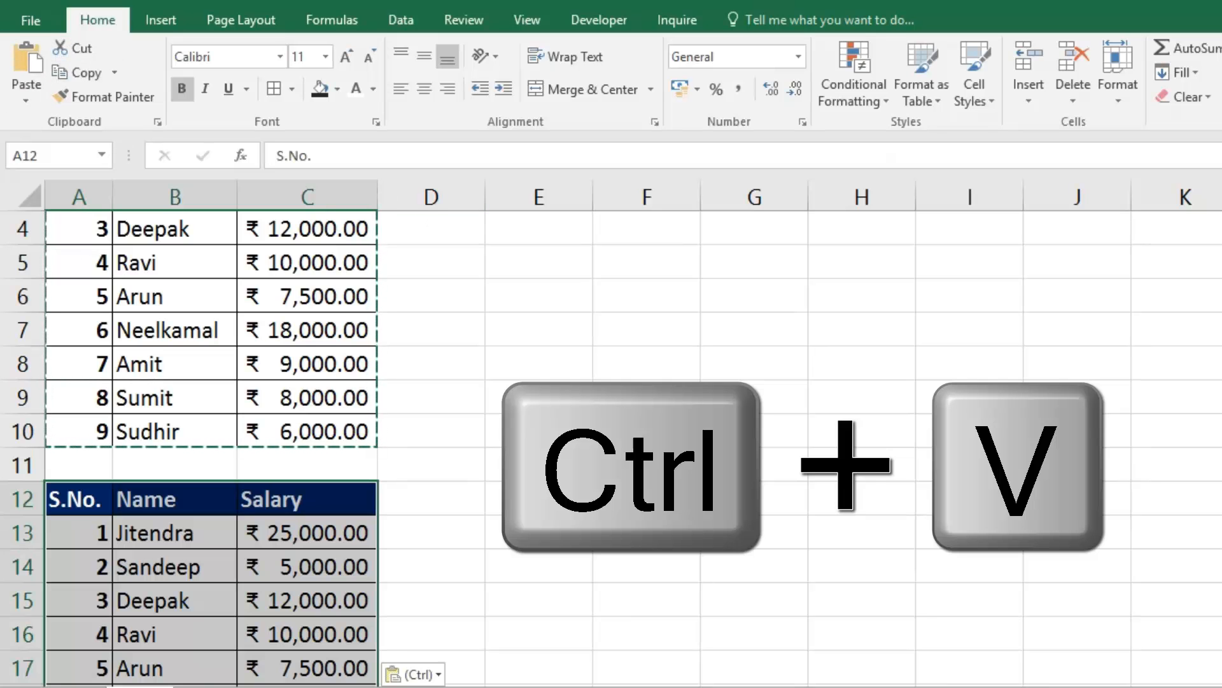
{"action": "scroll", "coordinate": [274, 401], "scroll_direction": "up", "scroll_amount": 1}
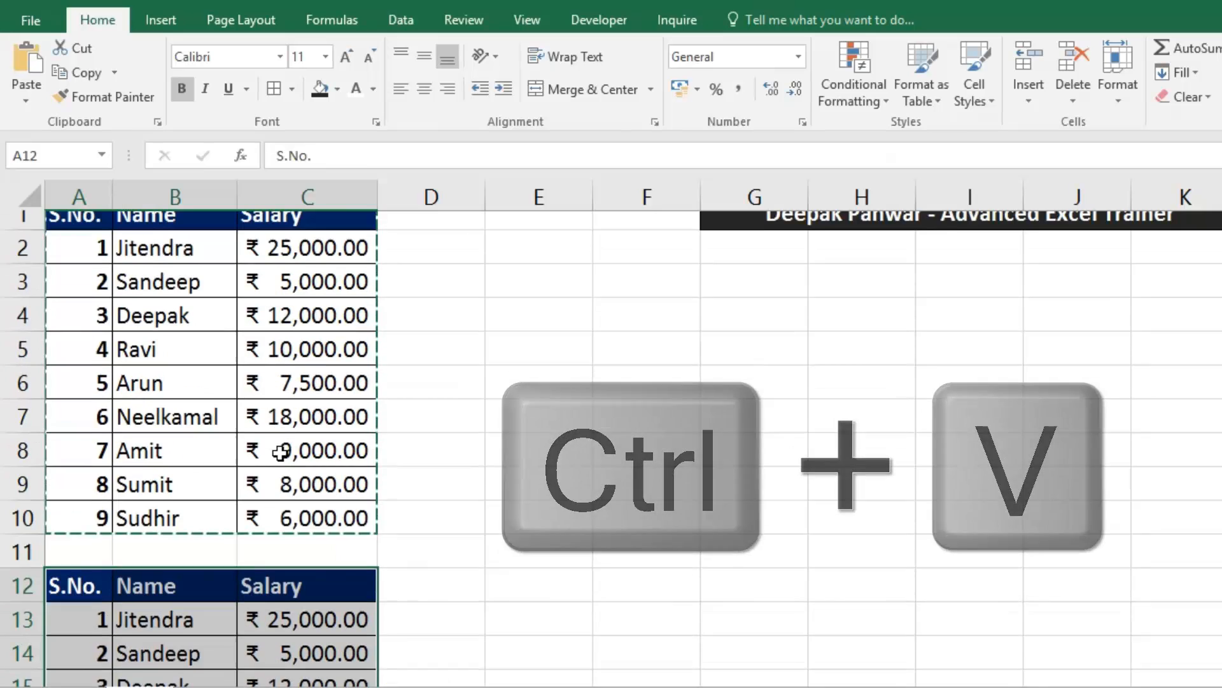
Clear the serial numbers in A2:A10 and enter 1 in cell A2
{"action": "left_click_drag", "start_coordinate": [96, 263], "coordinate": [93, 532]}
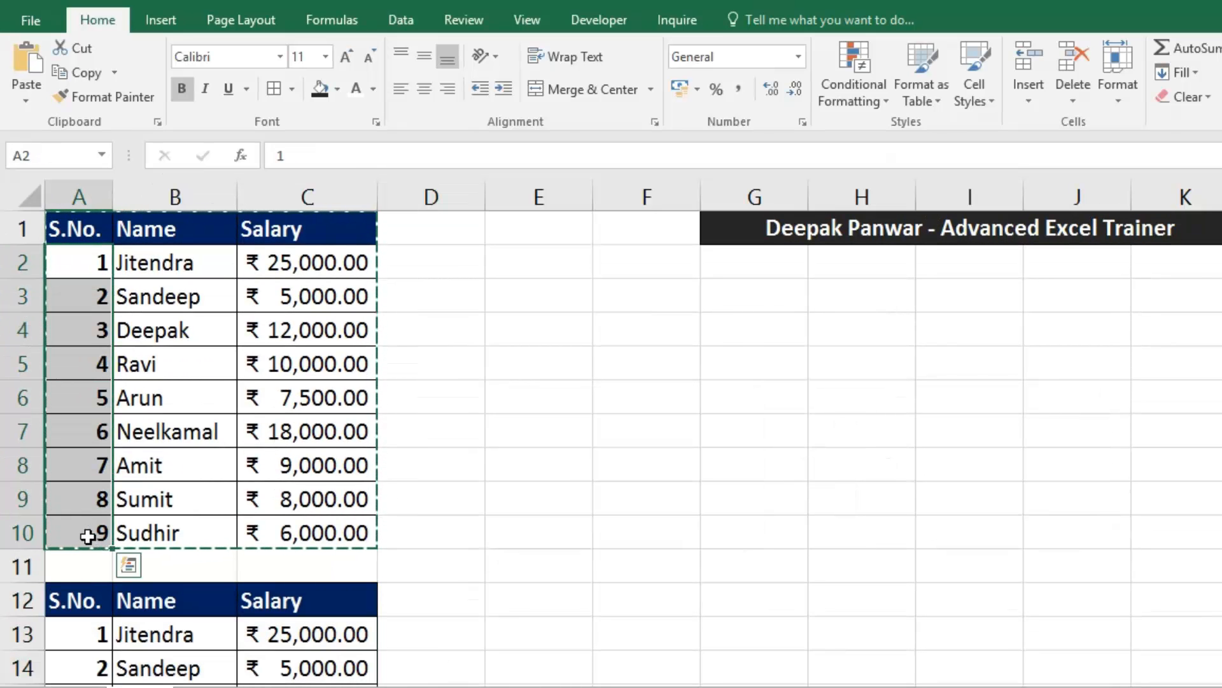
{"action": "key", "text": "Delete"}
{"action": "left_click", "coordinate": [92, 261]}
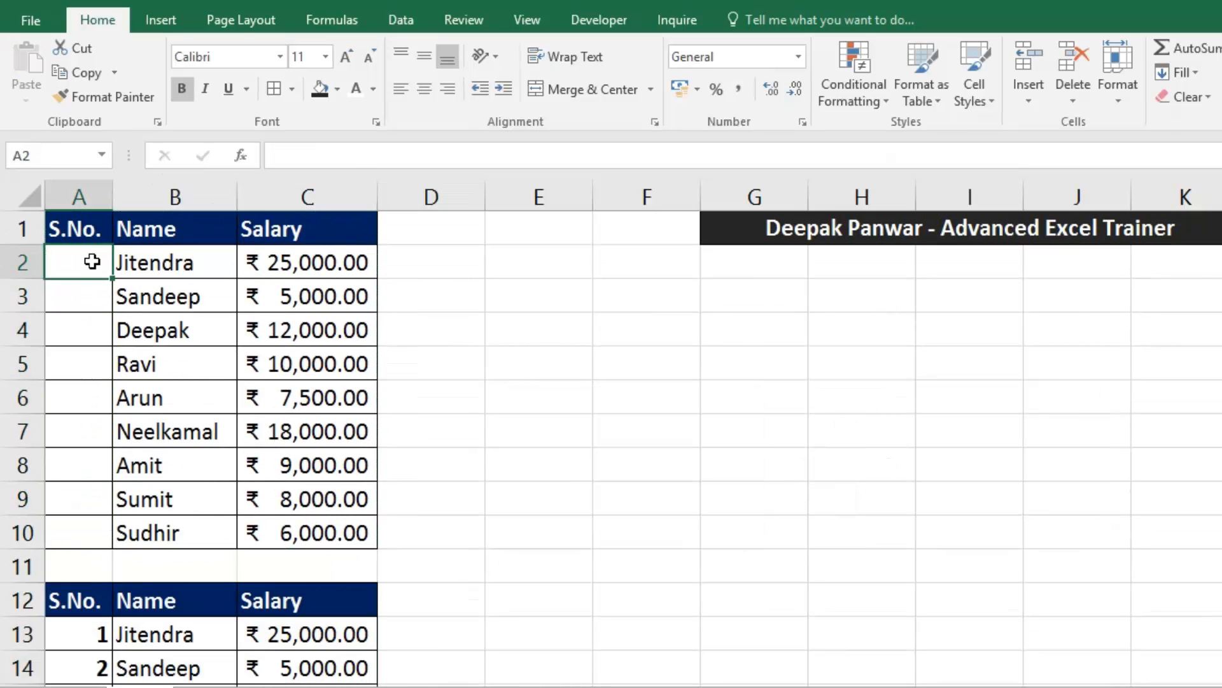
{"action": "type", "text": "1"}
{"action": "key", "text": "Return"}
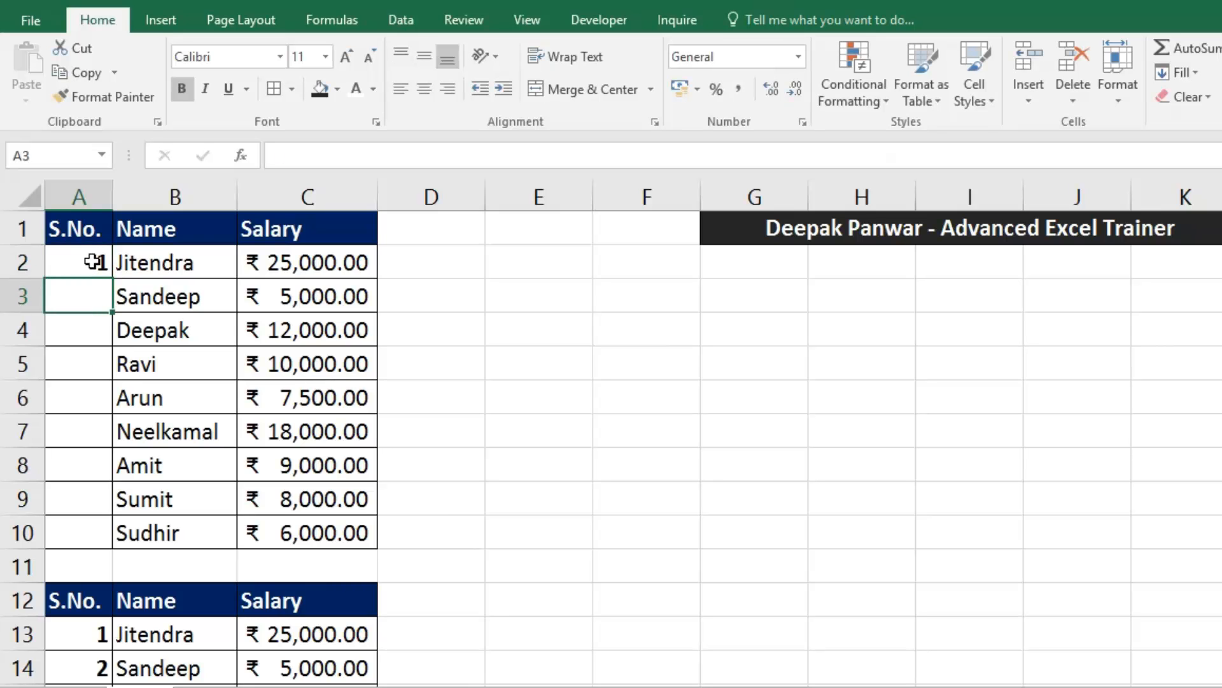
Enter the formula =A2+1 in cell A3 to number the second row
{"action": "type", "text": "-"}
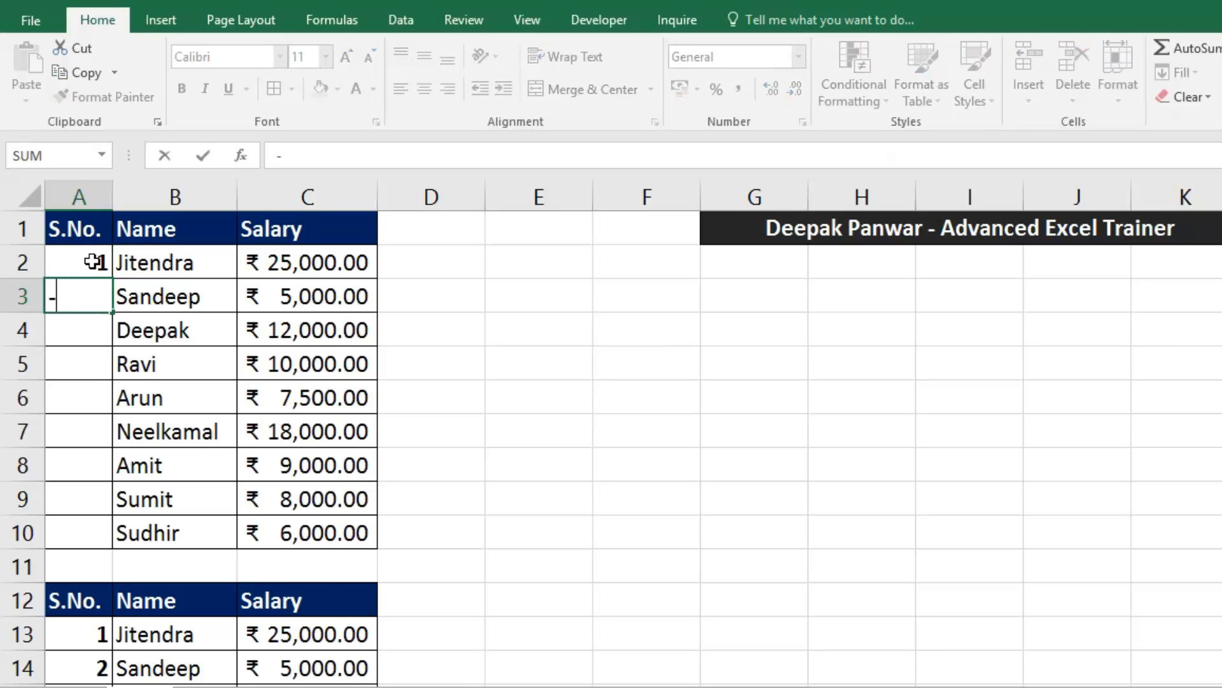
{"action": "key", "text": "Escape"}
{"action": "type", "text": "="}
{"action": "left_click", "coordinate": [92, 261]}
{"action": "type", "text": "+1"}
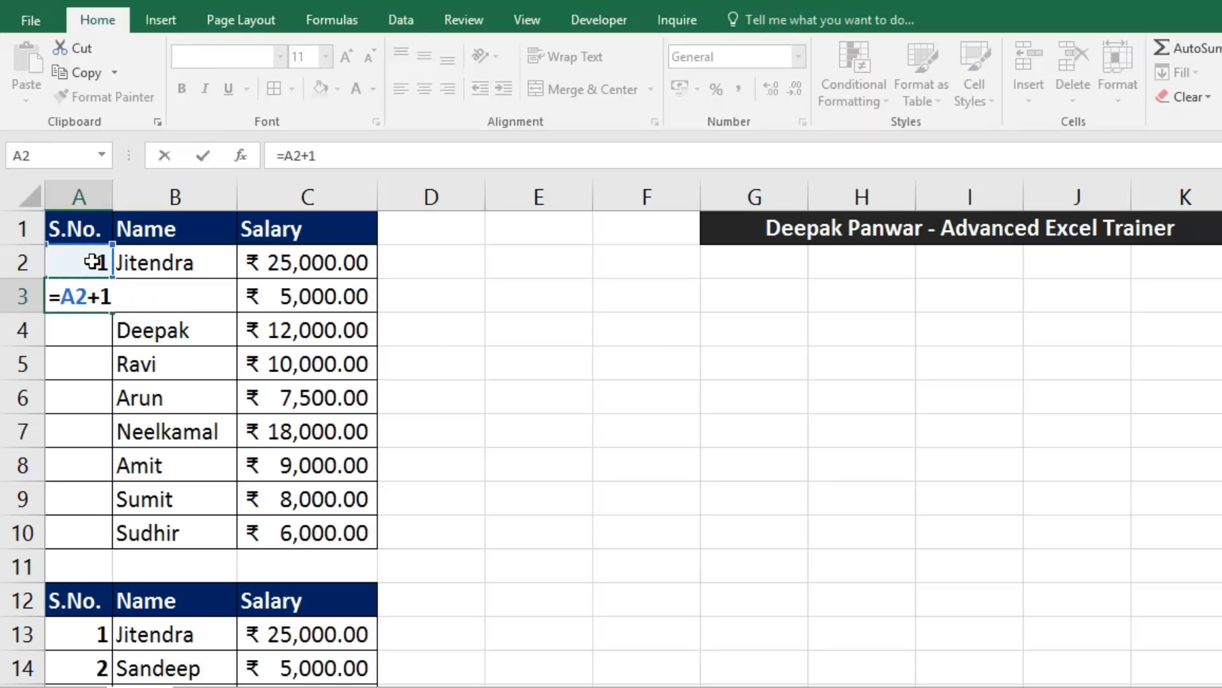
{"action": "key", "text": "ctrl+Return"}
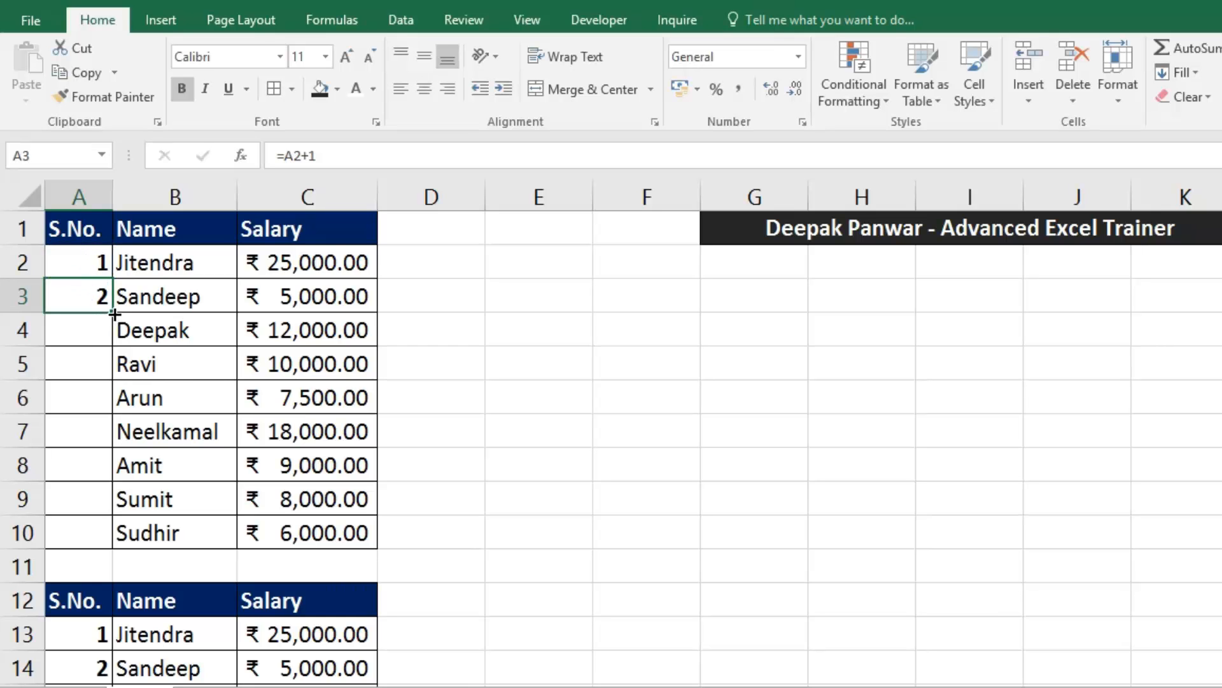
Fill the formula from A3 down to A10 and undo the fill
{"action": "left_click_drag", "start_coordinate": [92, 305], "coordinate": [95, 524]}
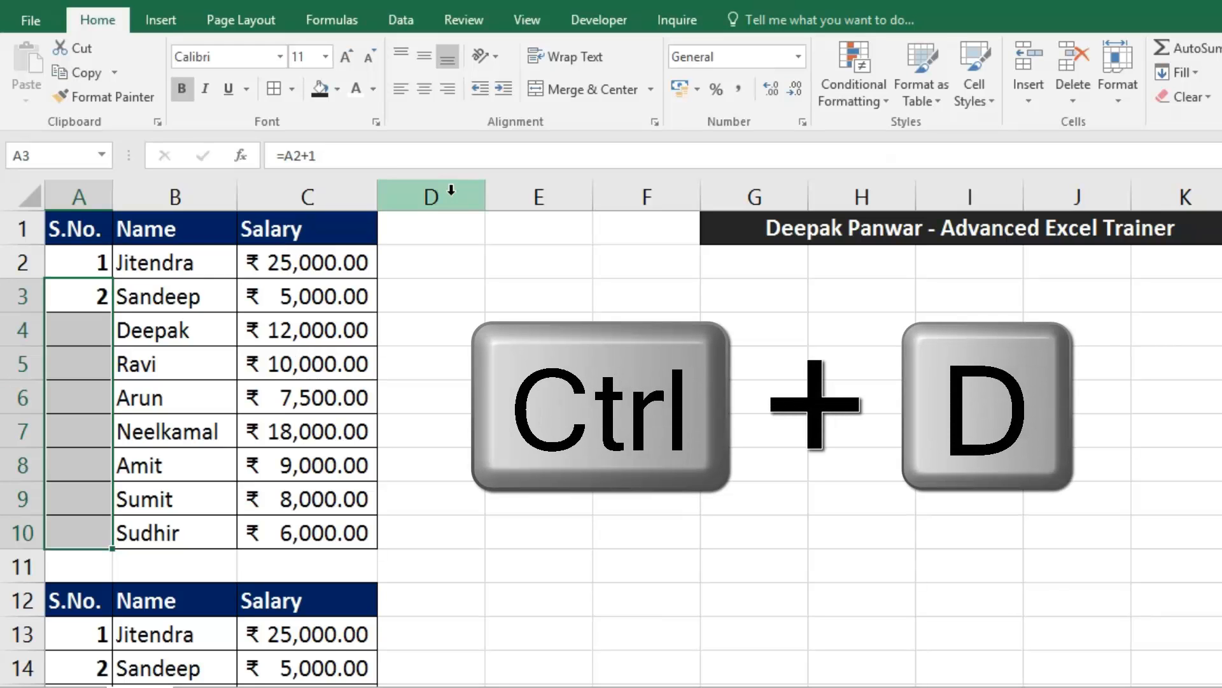
{"action": "key", "text": "ctrl+d"}
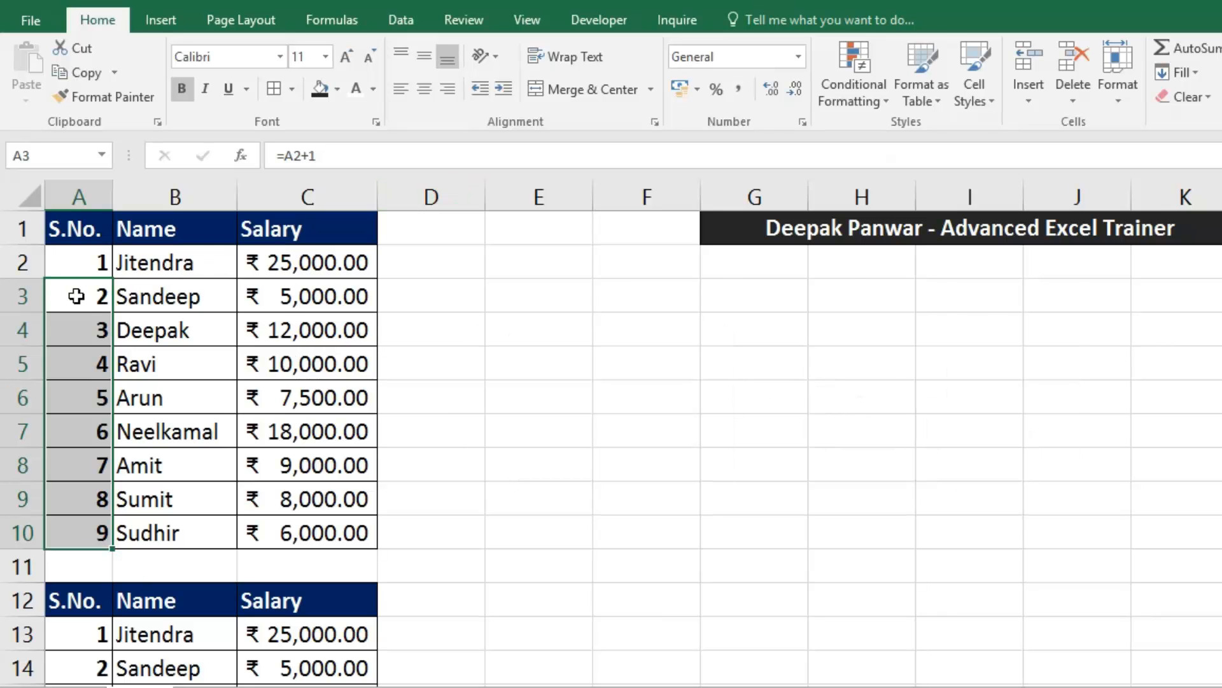
{"action": "key", "text": "ctrl+z"}
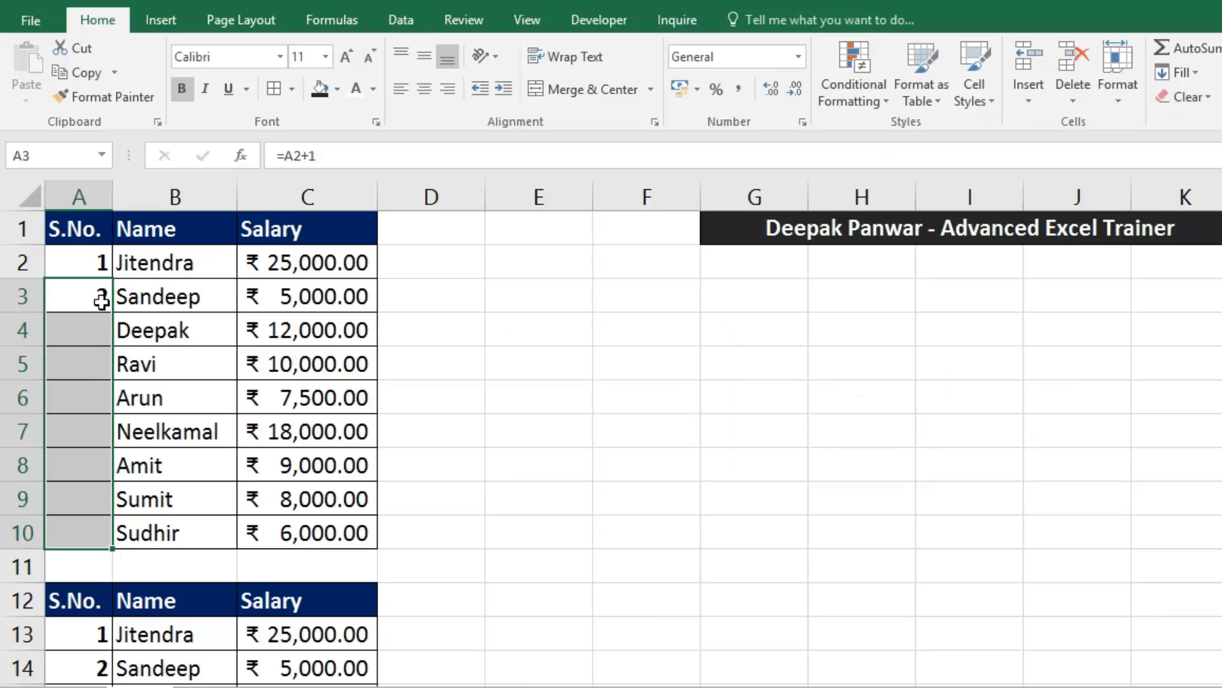
Auto-fill the serial number formula from cell A3 down to the table's last row, A10
{"action": "left_click", "coordinate": [96, 296]}
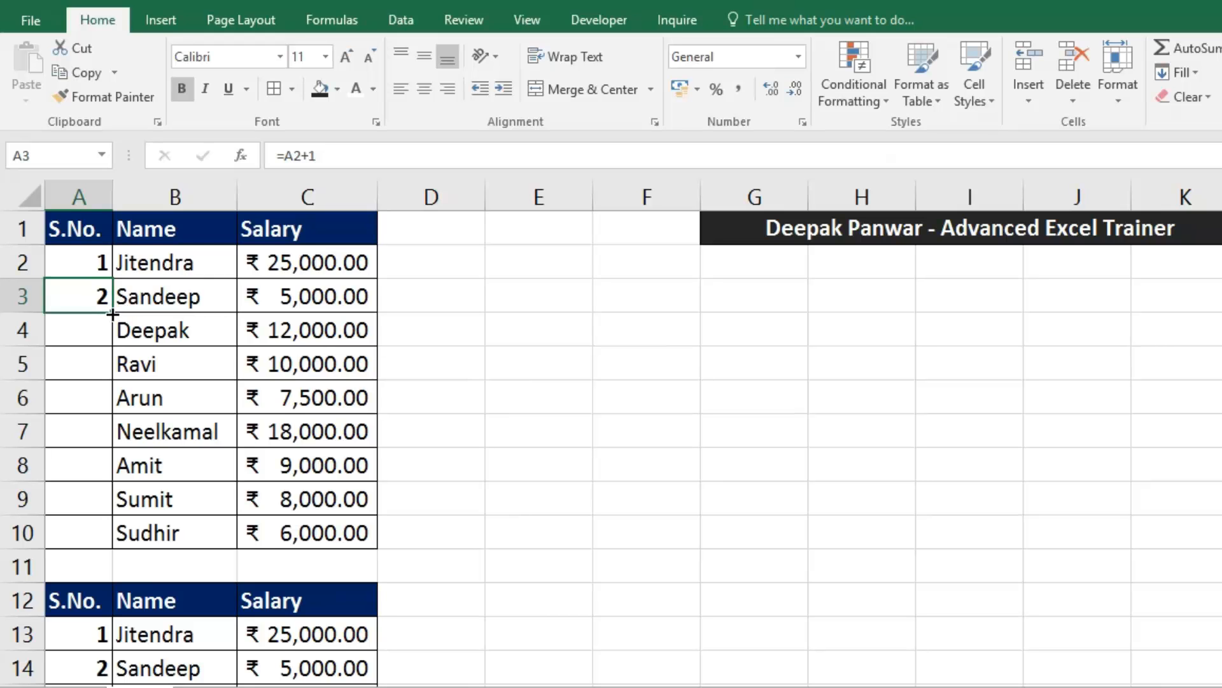
{"action": "double_click", "coordinate": [113, 313]}
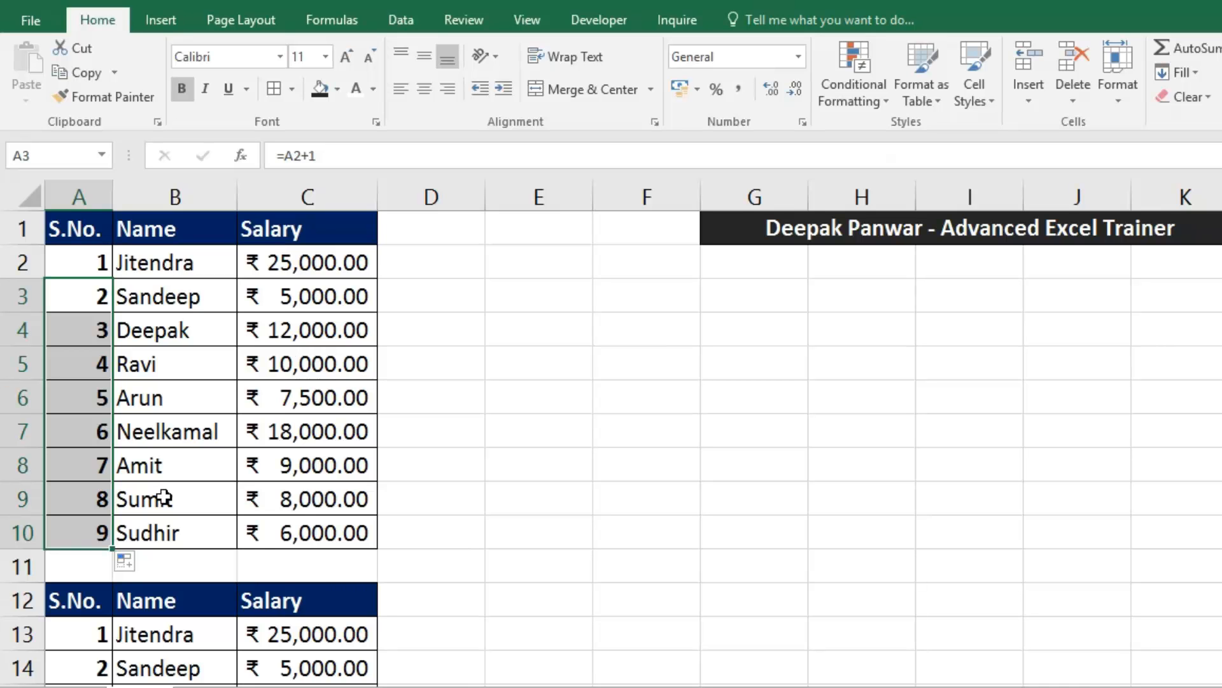
{"action": "scroll", "coordinate": [167, 493], "scroll_direction": "down", "scroll_amount": 3}
{"action": "scroll", "coordinate": [401, 344], "scroll_direction": "up", "scroll_amount": 3}
Find the employee name from cell B6 in the sheet, including its next occurrence in the copied table
{"action": "left_click", "coordinate": [178, 297]}
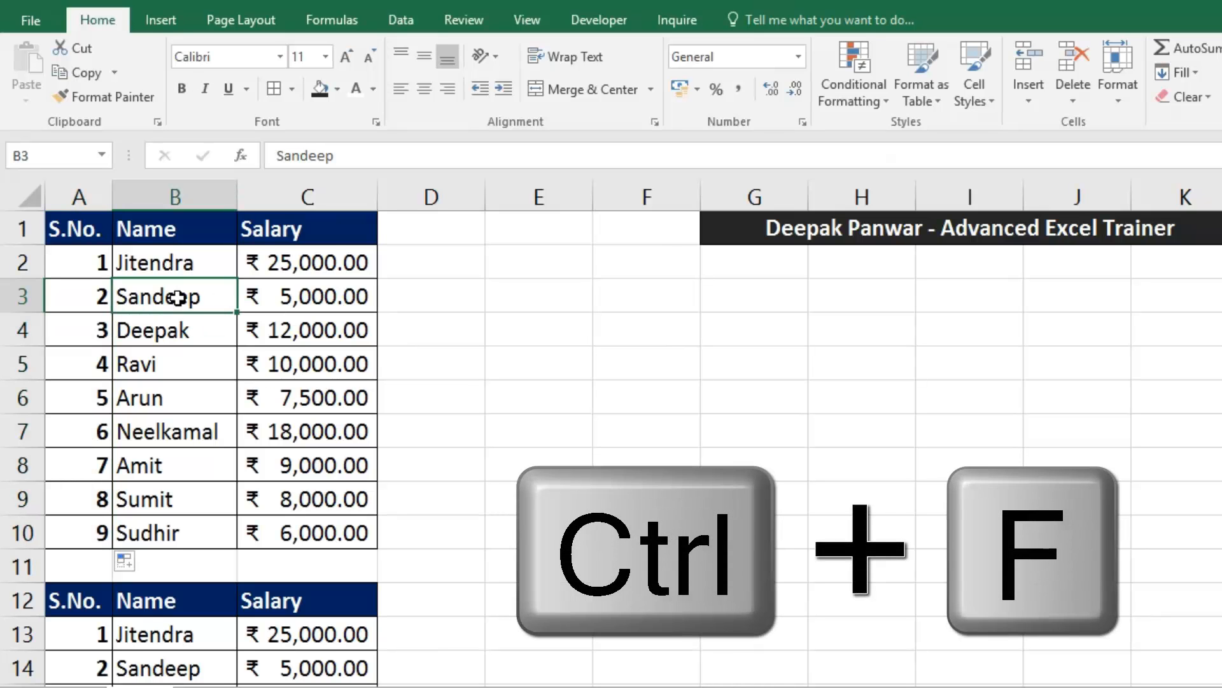
{"action": "key", "text": "ctrl+f"}
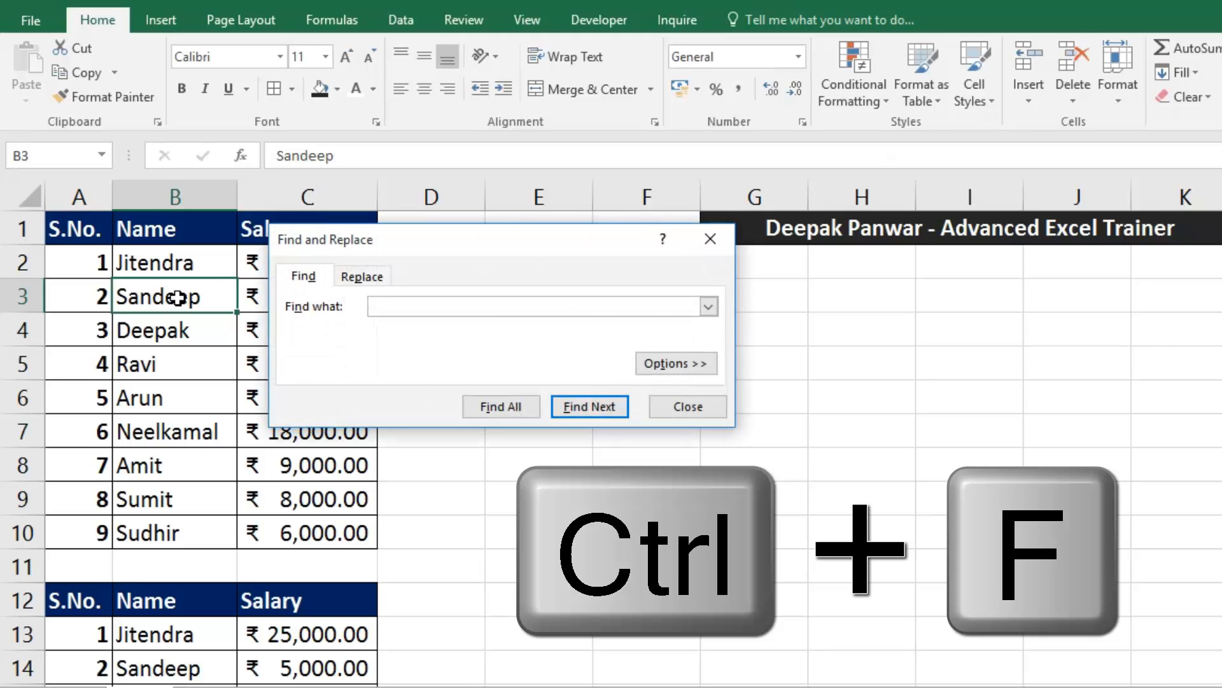
{"action": "type", "text": "Arun"}
{"action": "left_click", "coordinate": [584, 408]}
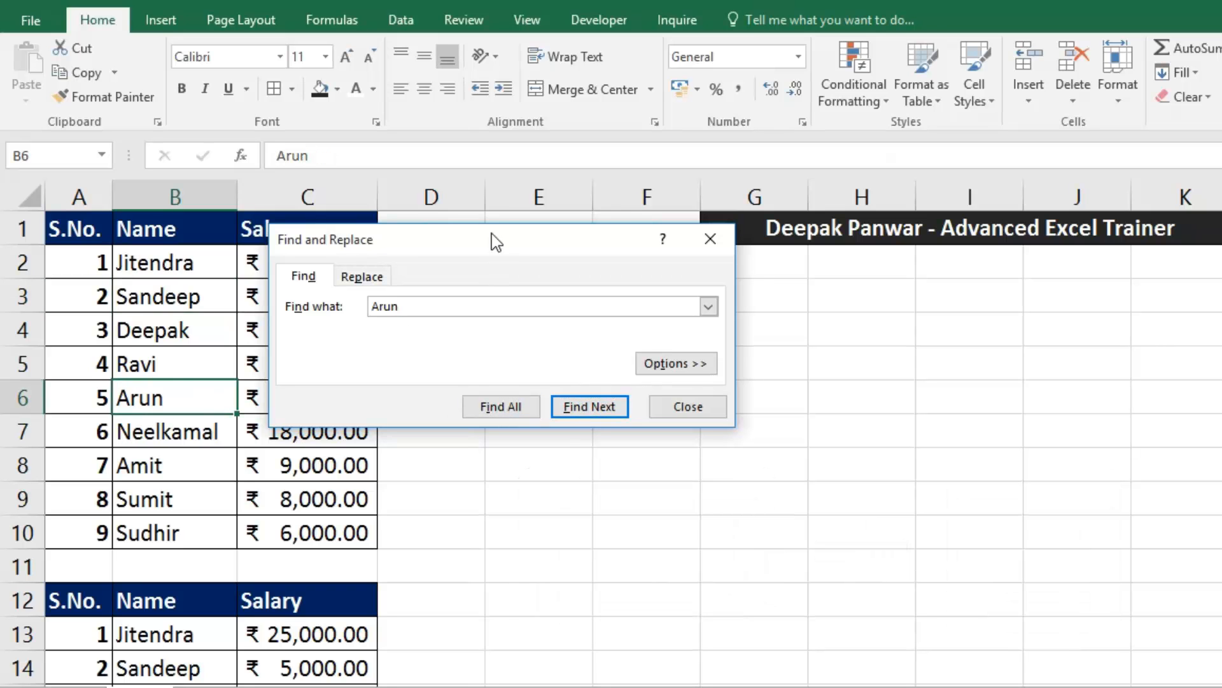
{"action": "left_click_drag", "start_coordinate": [481, 240], "coordinate": [853, 185]}
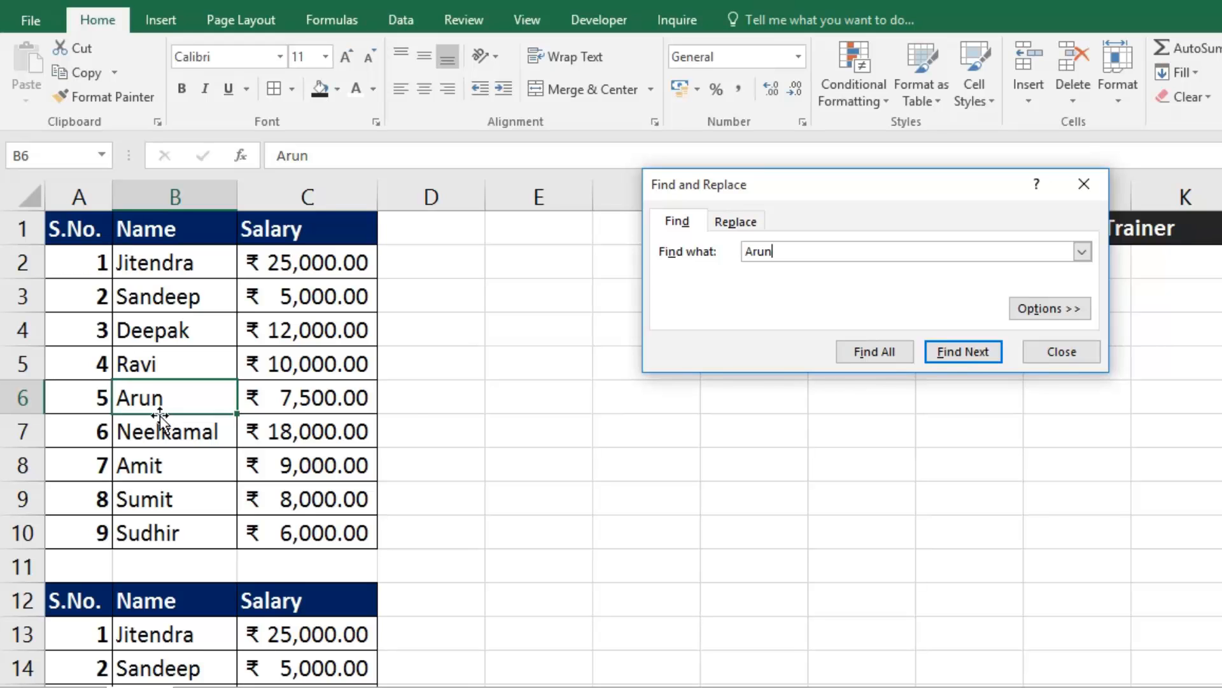
{"action": "left_click", "coordinate": [968, 354]}
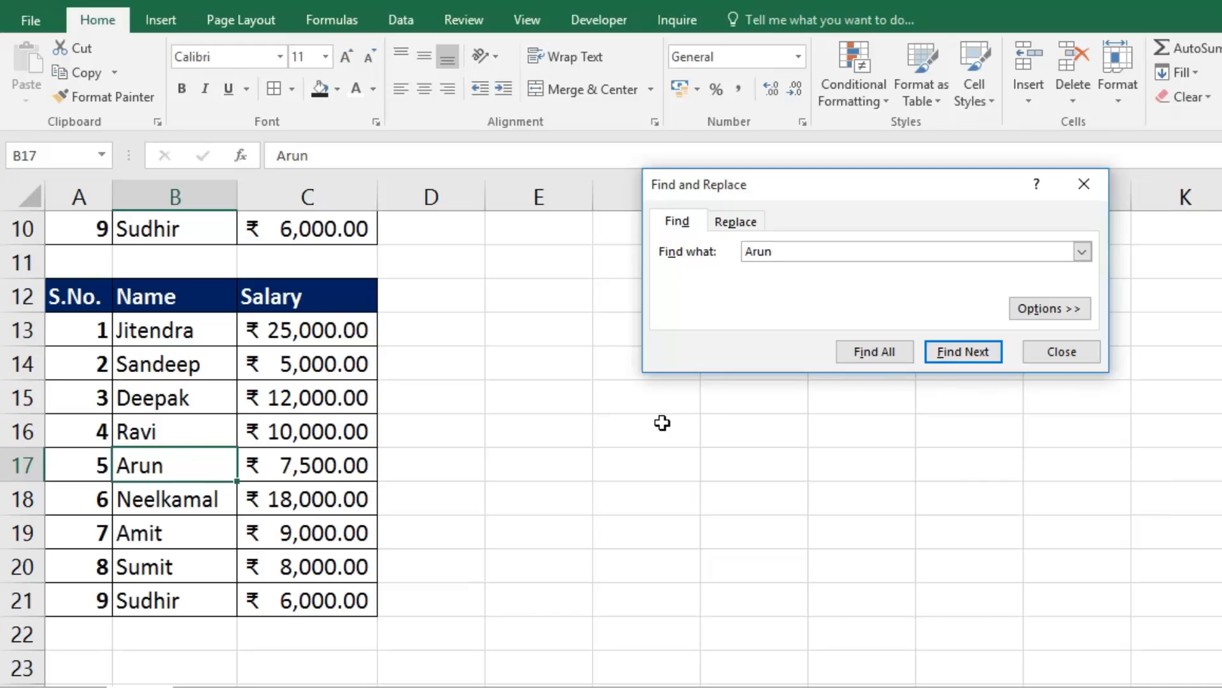
{"action": "left_click", "coordinate": [1072, 357]}
{"action": "scroll", "coordinate": [644, 330], "scroll_direction": "up", "scroll_amount": 3}
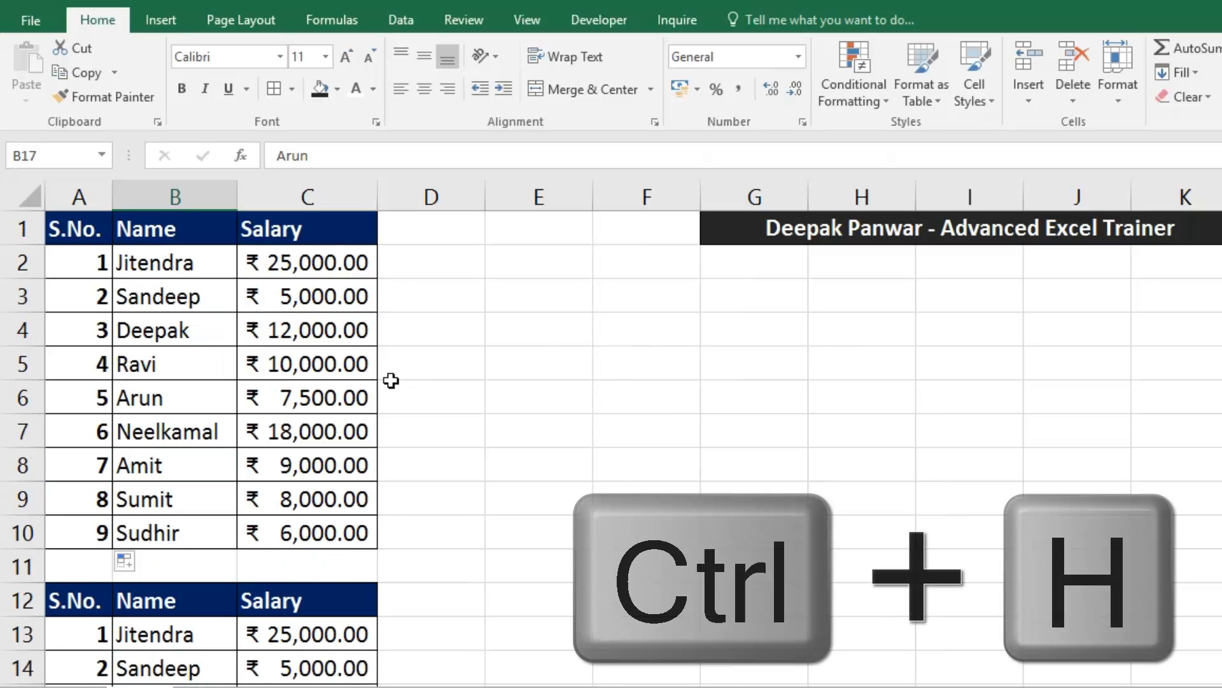
Replace all occurrences of the employee name in B6 with a different first name using Find and Replace
{"action": "key", "text": "ctrl+h"}
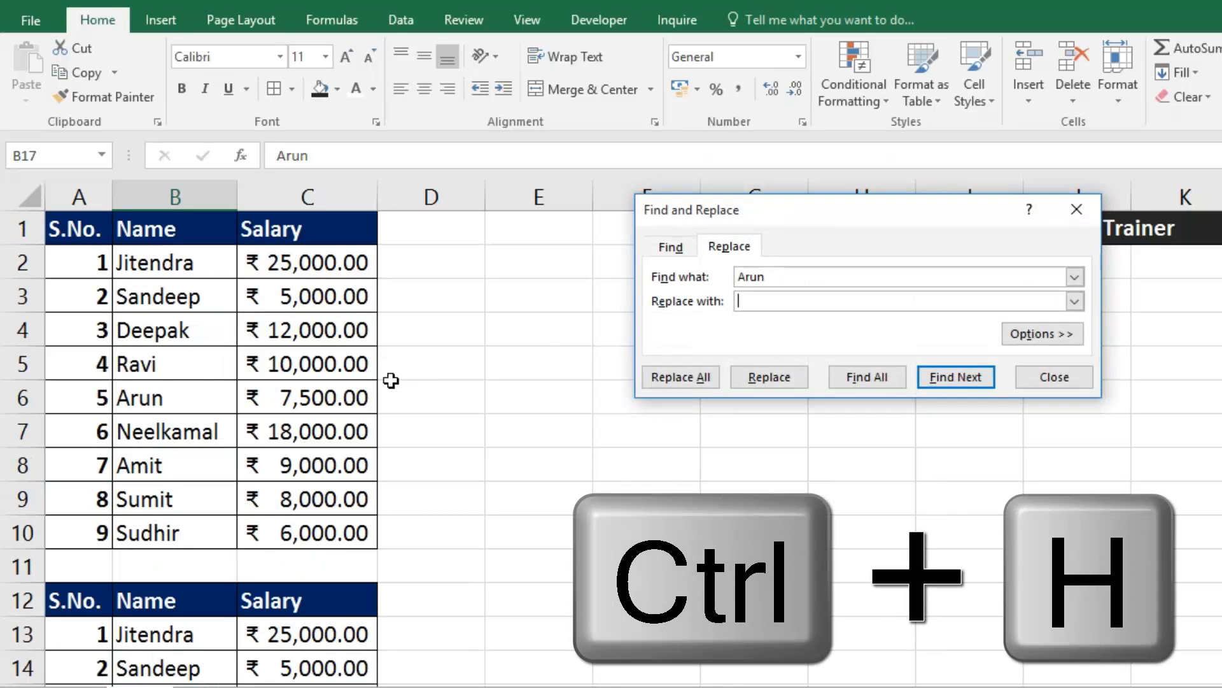
{"action": "left_click", "coordinate": [776, 301]}
{"action": "type", "text": "Varun"}
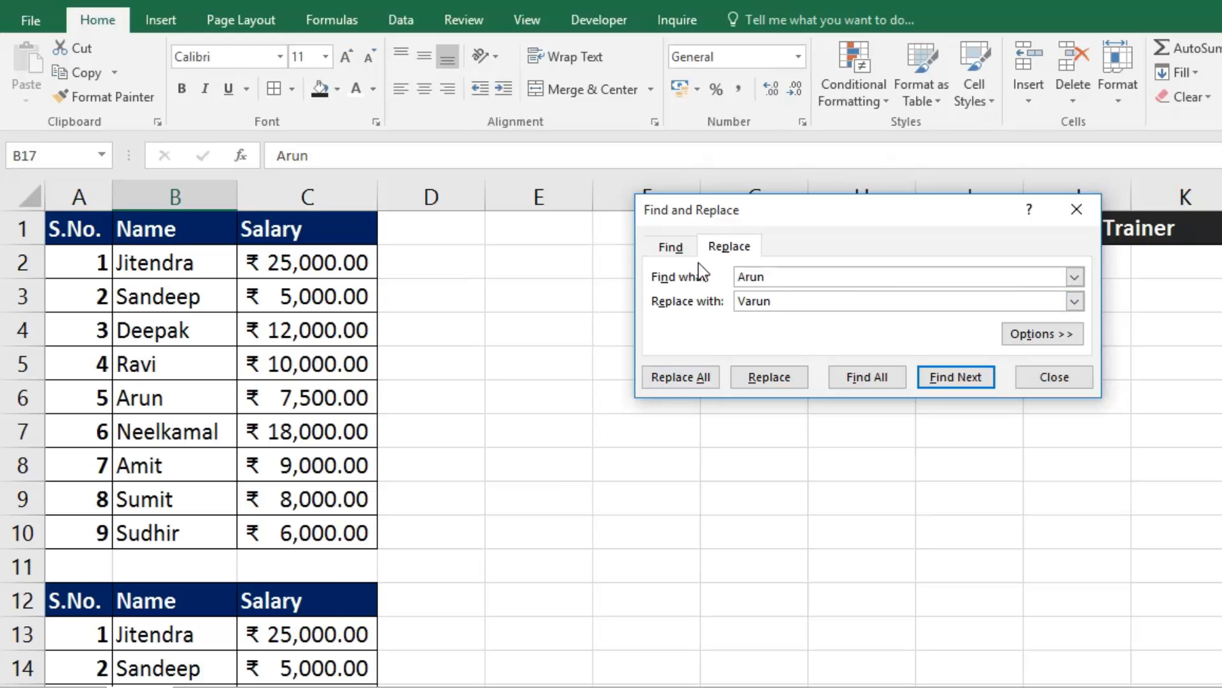
{"action": "double_click", "coordinate": [767, 275]}
{"action": "left_click", "coordinate": [788, 274]}
{"action": "left_click", "coordinate": [787, 300]}
{"action": "left_click", "coordinate": [679, 377]}
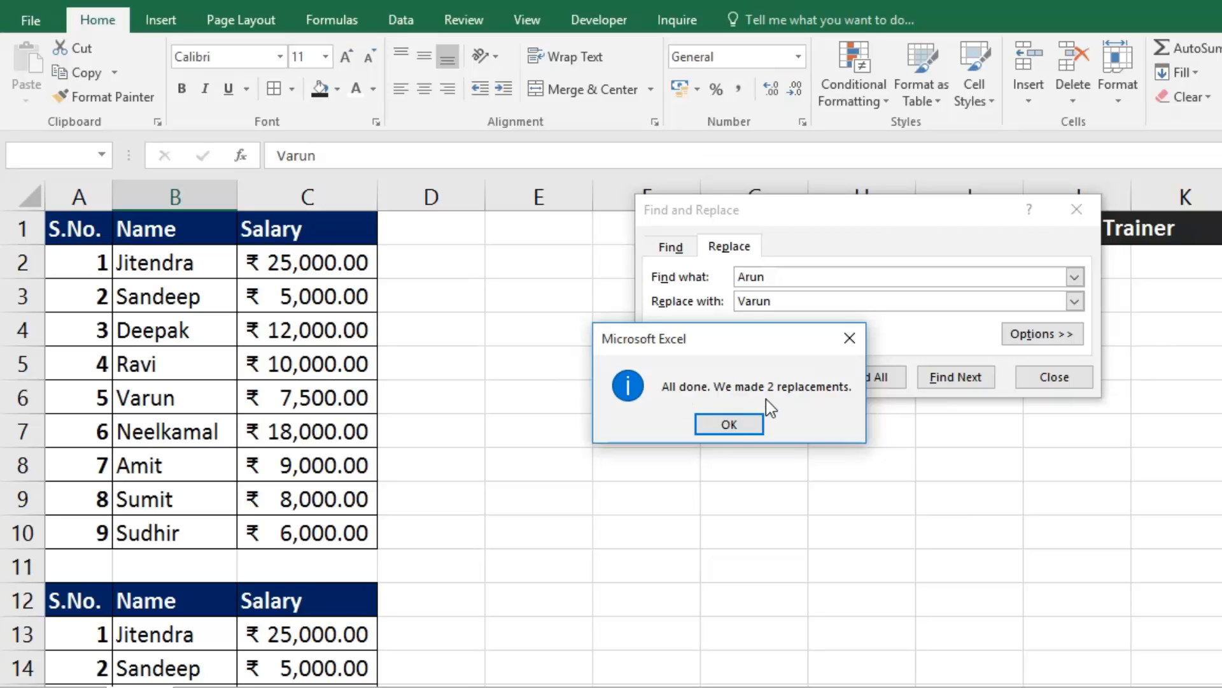
{"action": "left_click", "coordinate": [728, 428]}
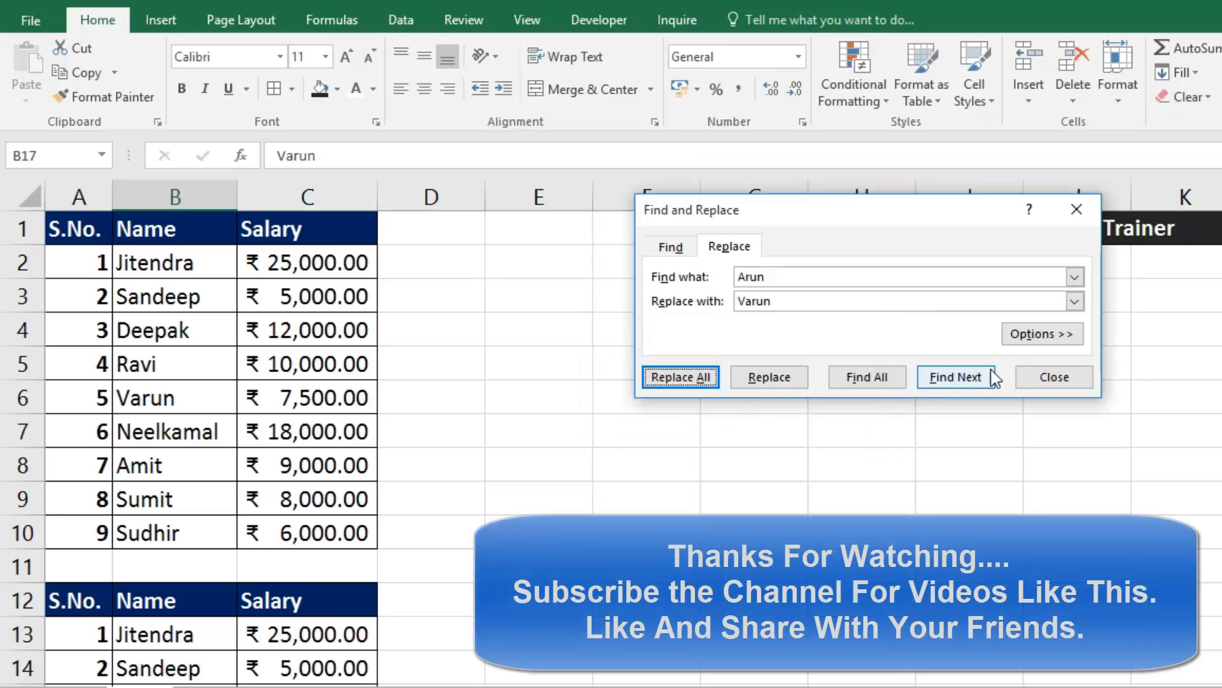
{"action": "left_click", "coordinate": [1066, 382]}
Check the replaced employee name in cell B6 and in cell B17 of the copied table
{"action": "left_click", "coordinate": [161, 398]}
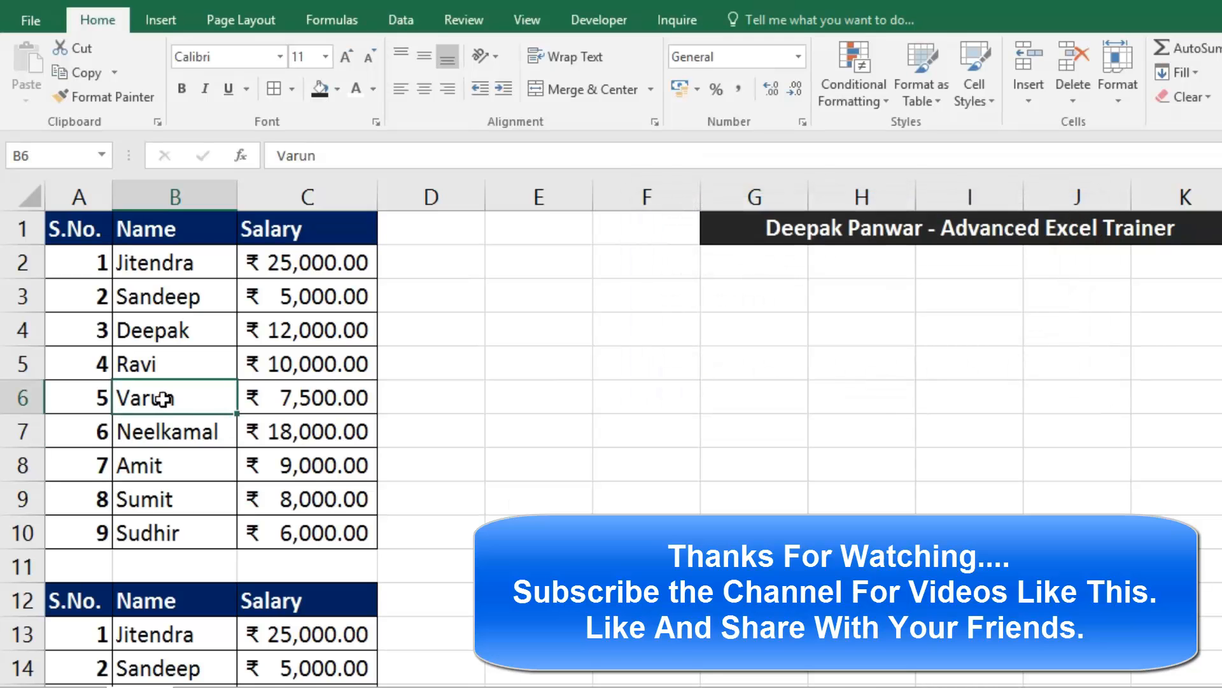
{"action": "scroll", "coordinate": [162, 356], "scroll_direction": "down", "scroll_amount": 3}
{"action": "left_click", "coordinate": [177, 467]}
{"action": "scroll", "coordinate": [178, 468], "scroll_direction": "up", "scroll_amount": 3}
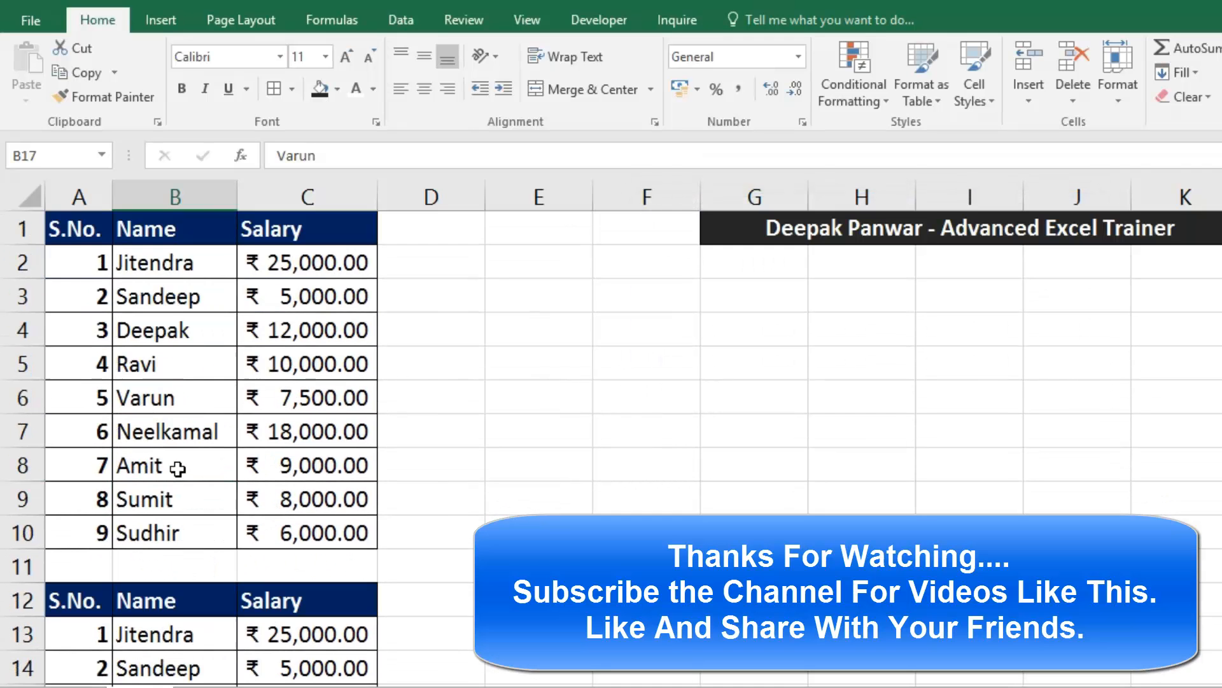